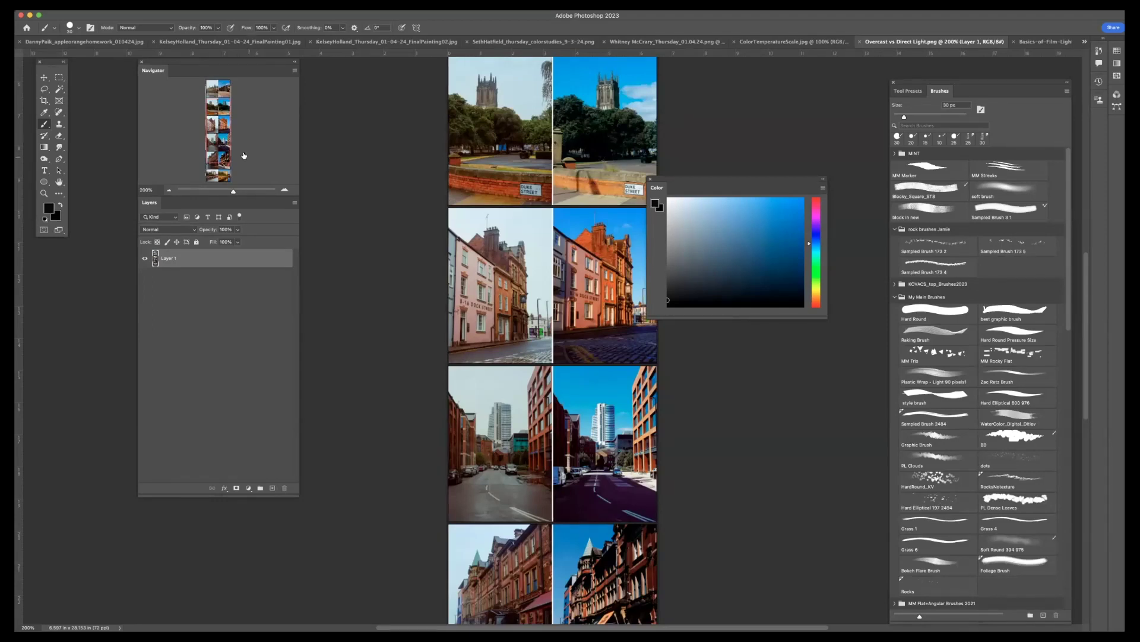
Move the Color panel aside, toggle the panels off and on, and show ColorTemperatureScale.jpg
mouse_move(698, 181)
mouse_down()
mouse_move(811, 152)
mouse_move(752, 127)
mouse_up()
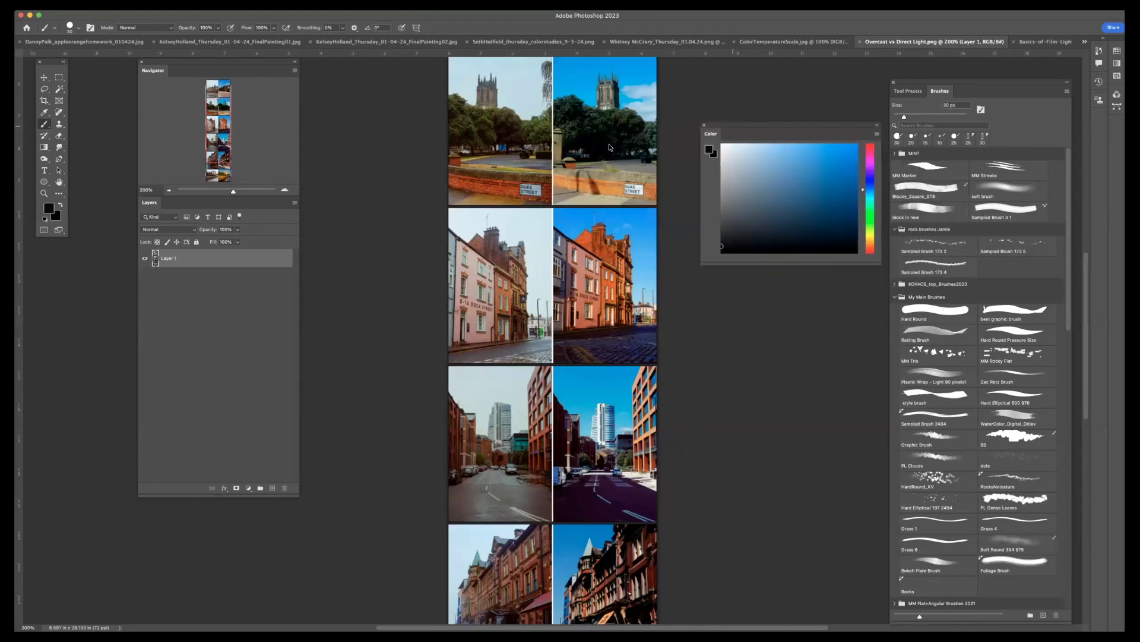
key(Tab)
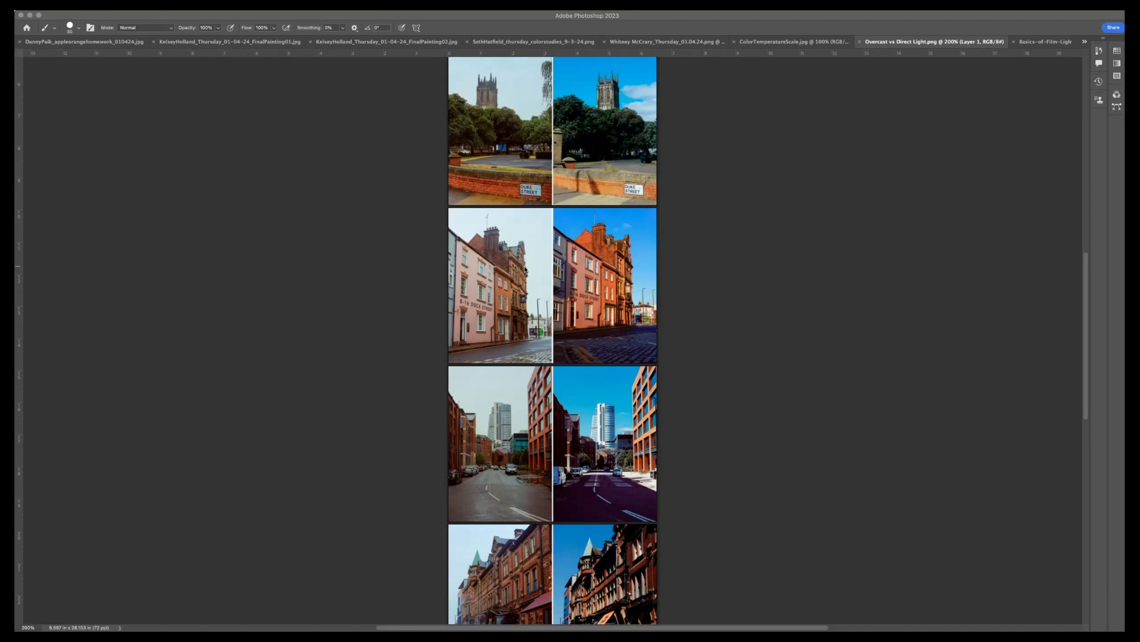
key(Tab)
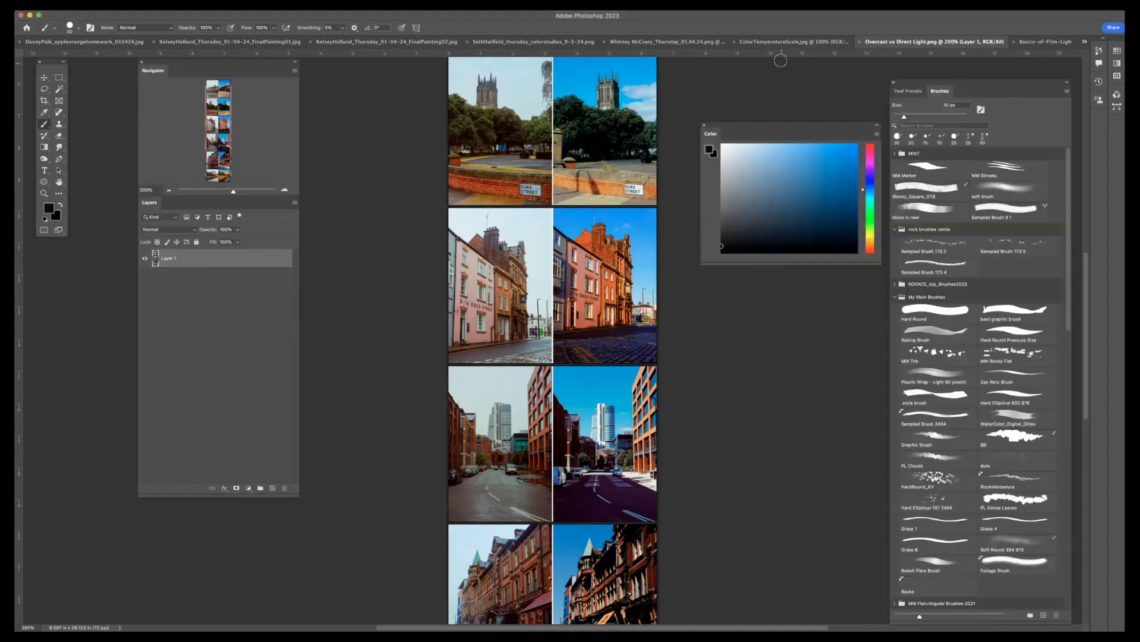
click(778, 42)
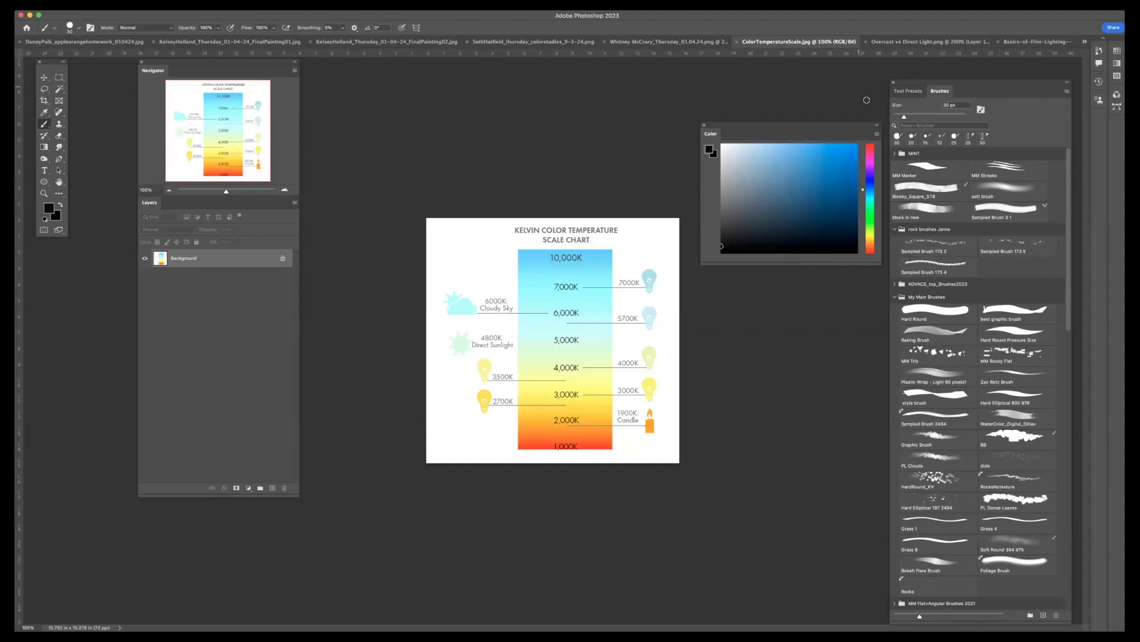
Bring the Overcast vs Direct Light.png document to the front again
click(925, 41)
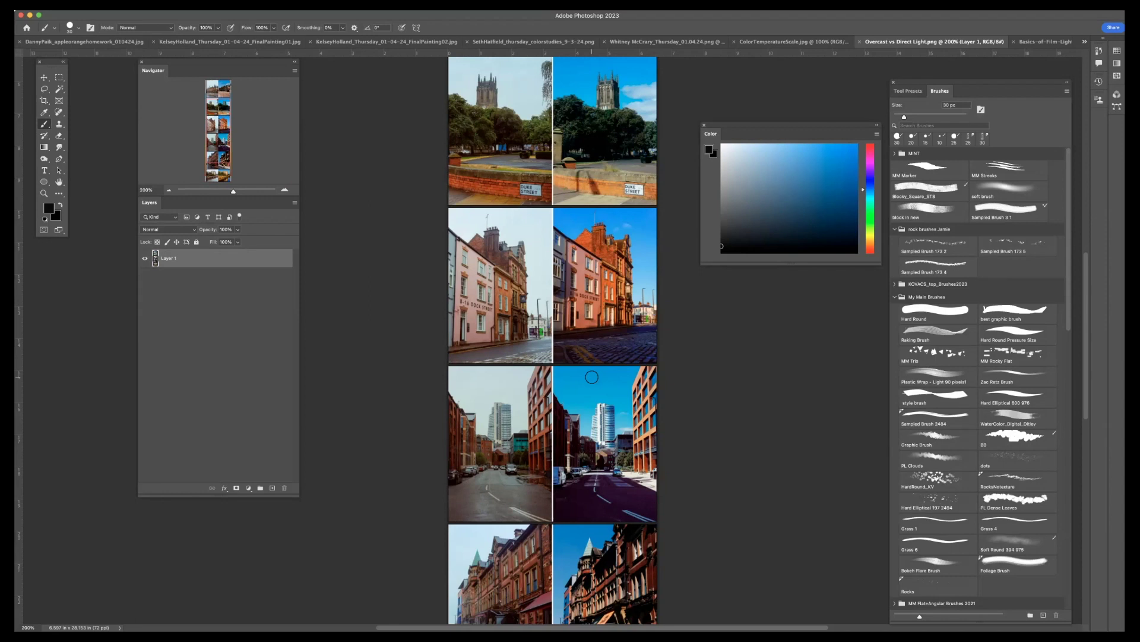
key(x)
key(x)
key(x)
key(x)
mouse_move(881, 263)
mouse_down()
mouse_move(887, 289)
mouse_move(872, 289)
mouse_up()
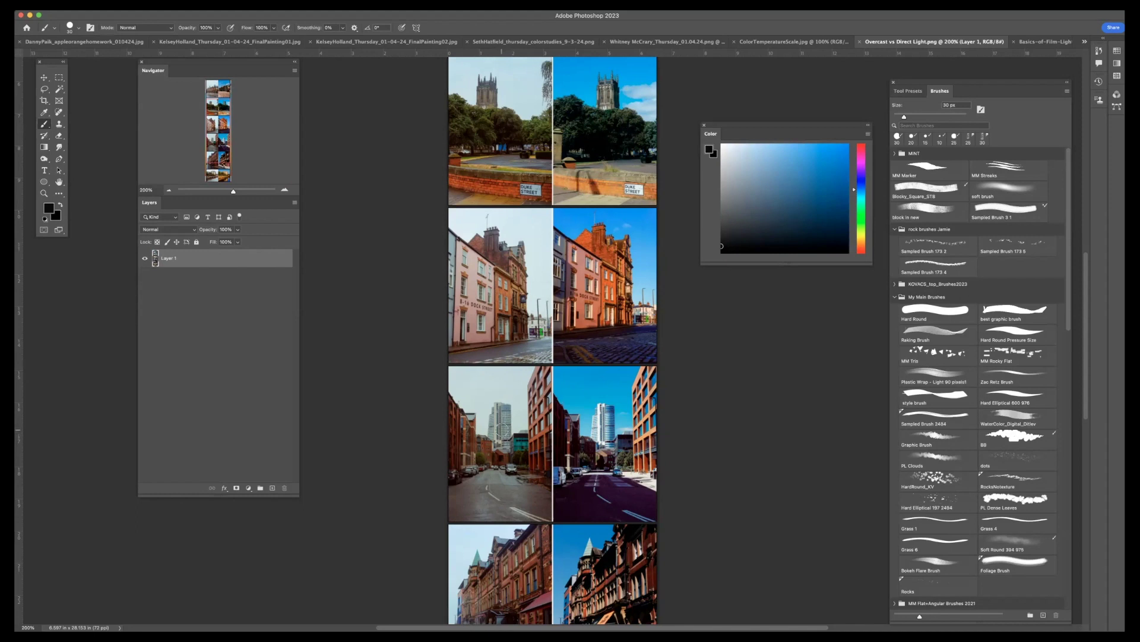
key(x)
click(518, 428)
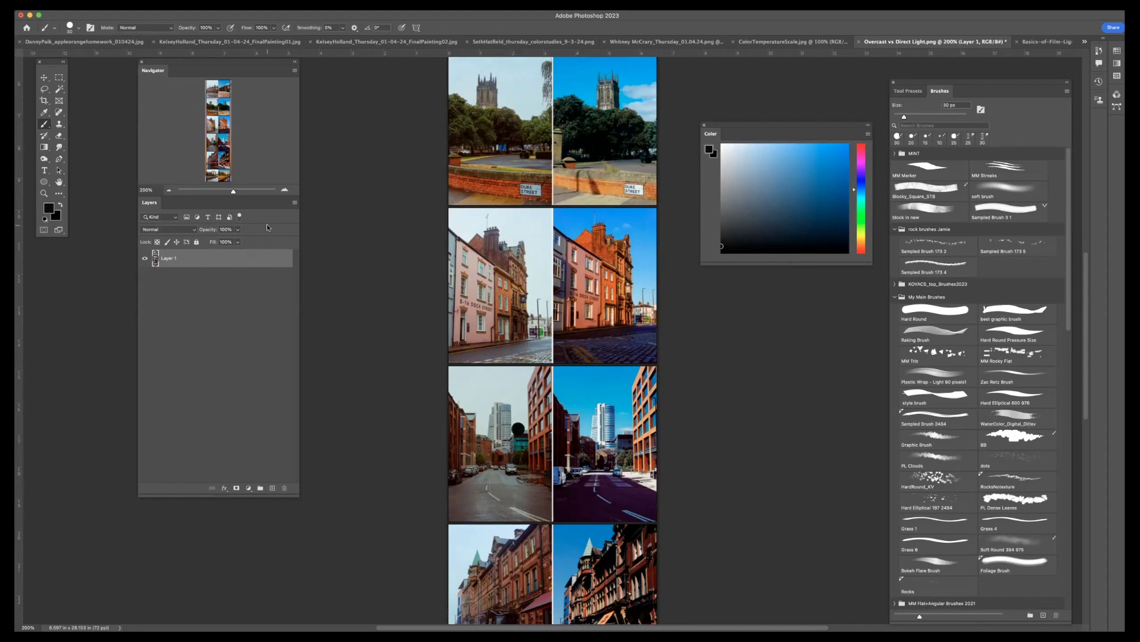
key(cmd+z)
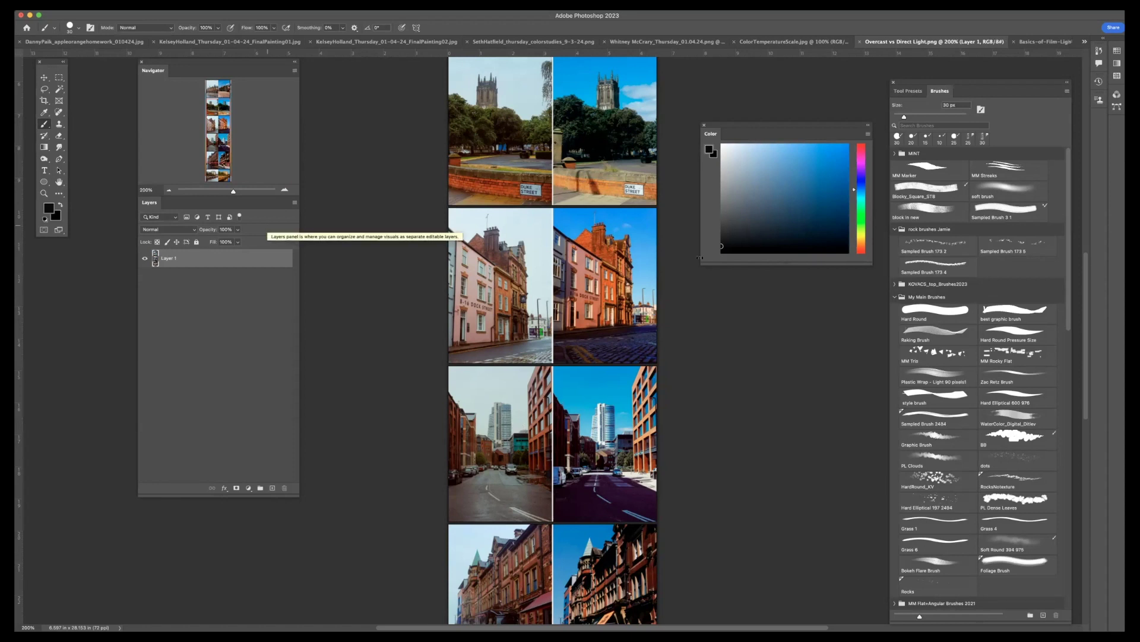
Swap the foreground and background colours, then swap them back
scroll(347, 323, down, 3)
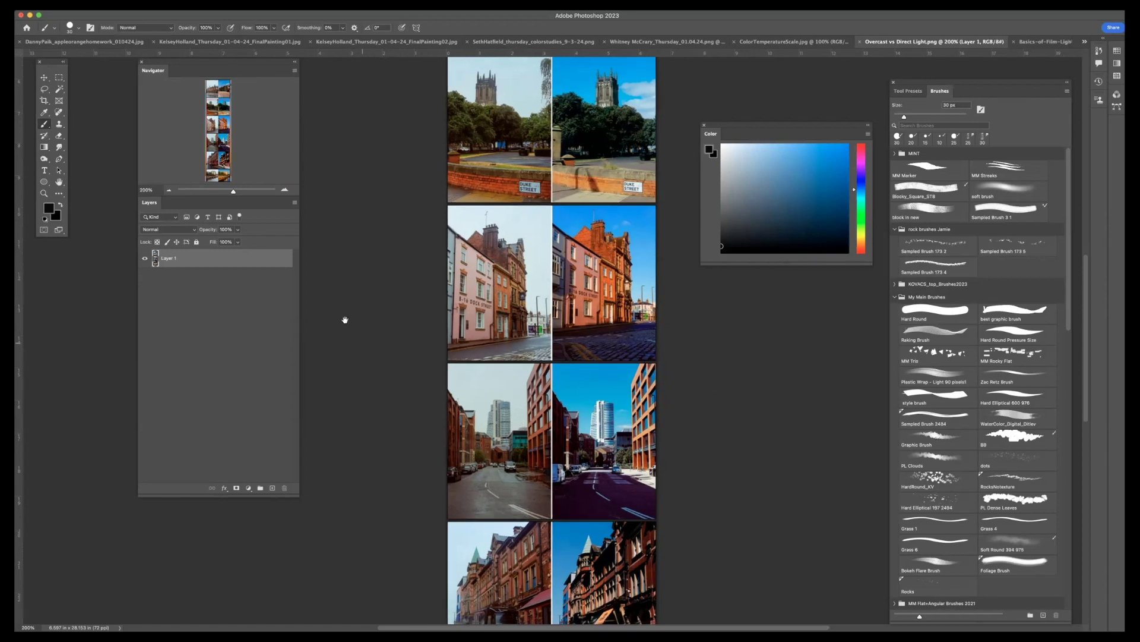
scroll(352, 330, down, 5)
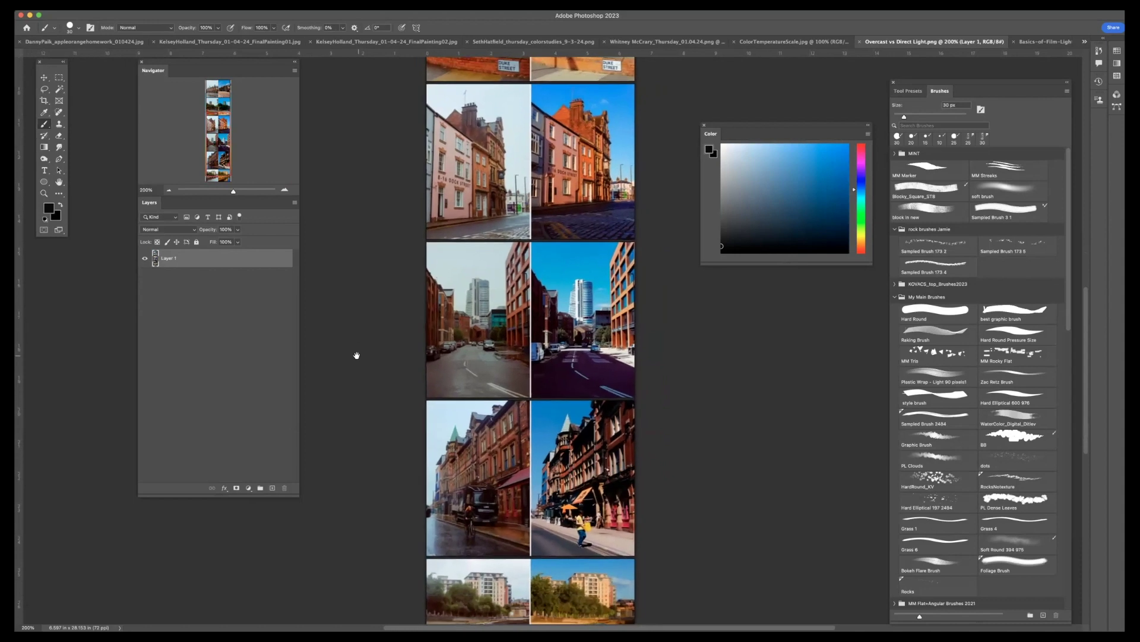
key(x)
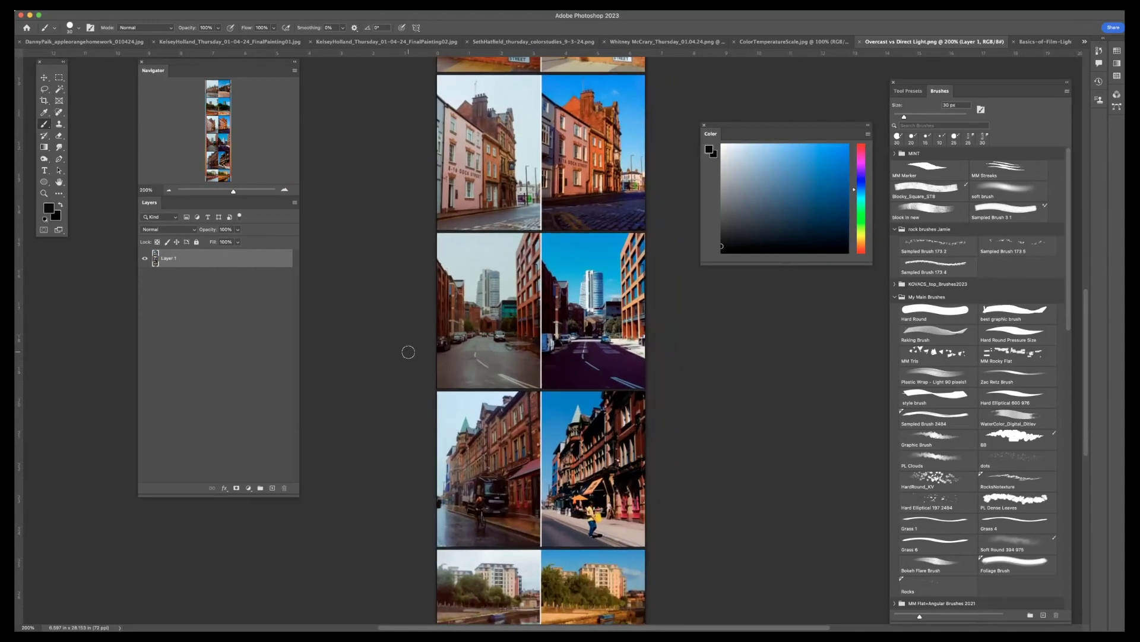
key(x)
key(x)
Zoom to 300% and scroll down to the cyclist street and canal photo pairs
key(super+equal)
scroll(380, 423, down, 3)
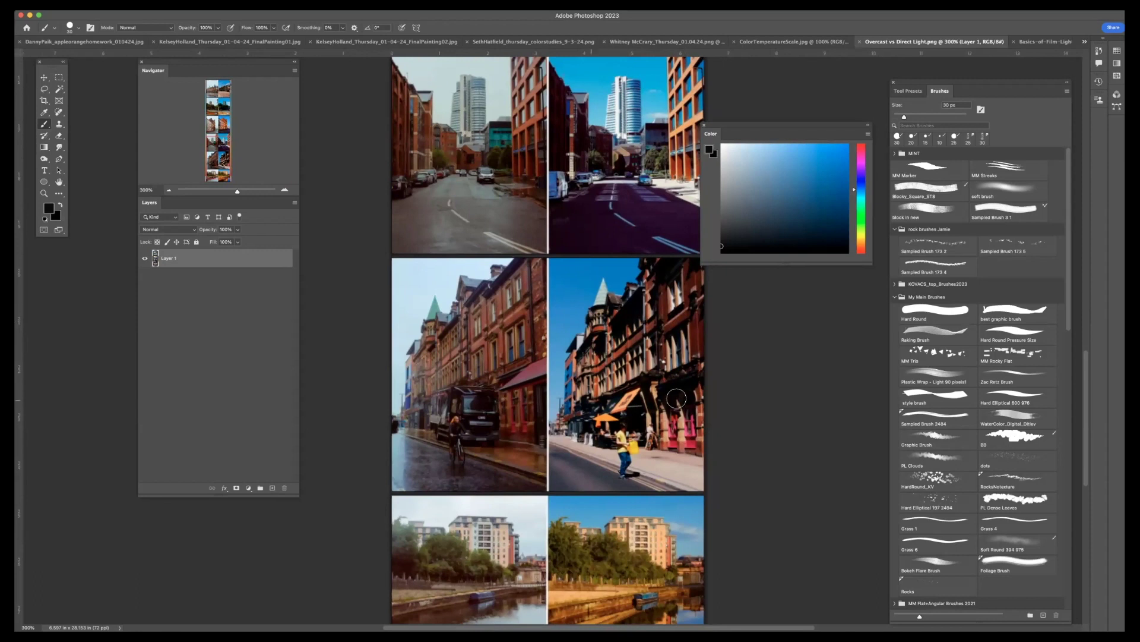
scroll(492, 445, down, 3)
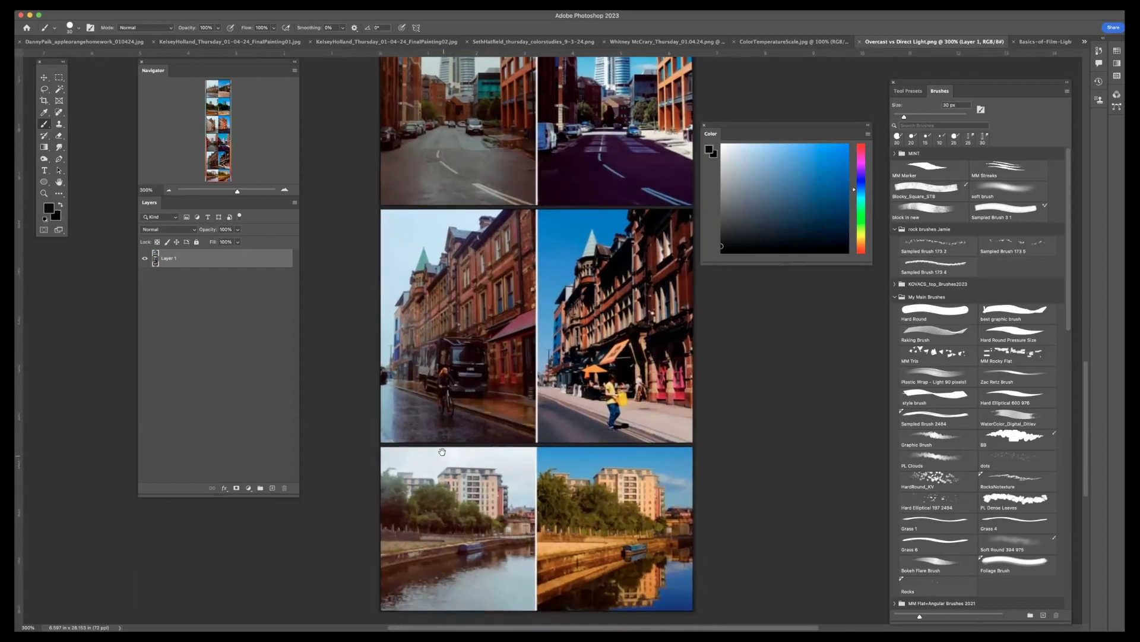
scroll(443, 452, down, 1)
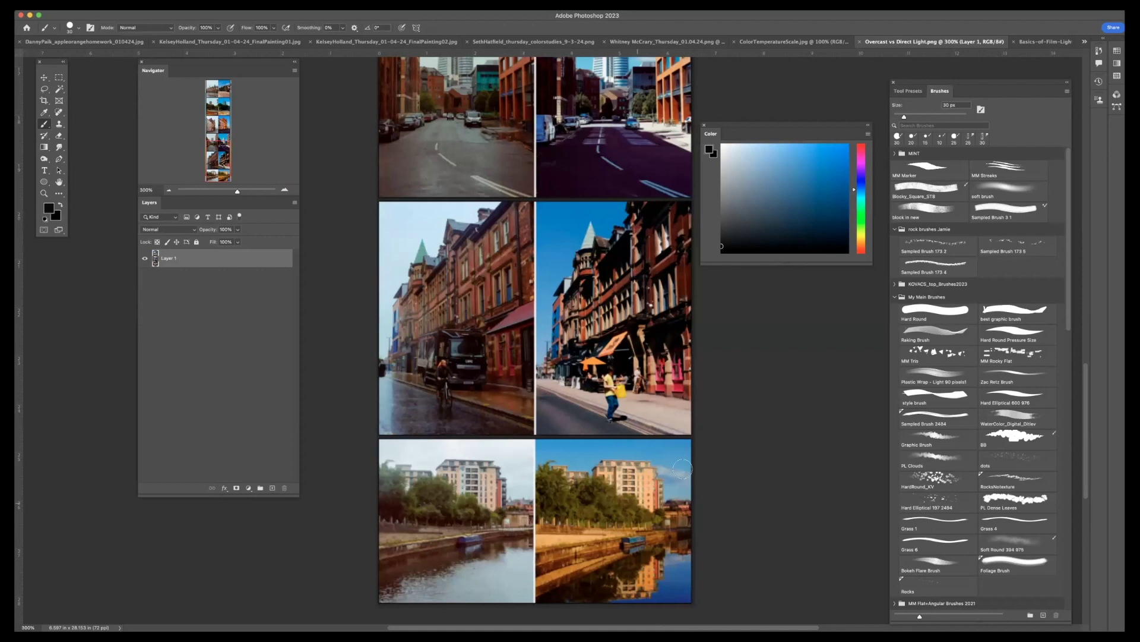
Sample sky and building colours with the Eyedropper, ending on a saturated brick-building orange
key(i)
click(542, 538)
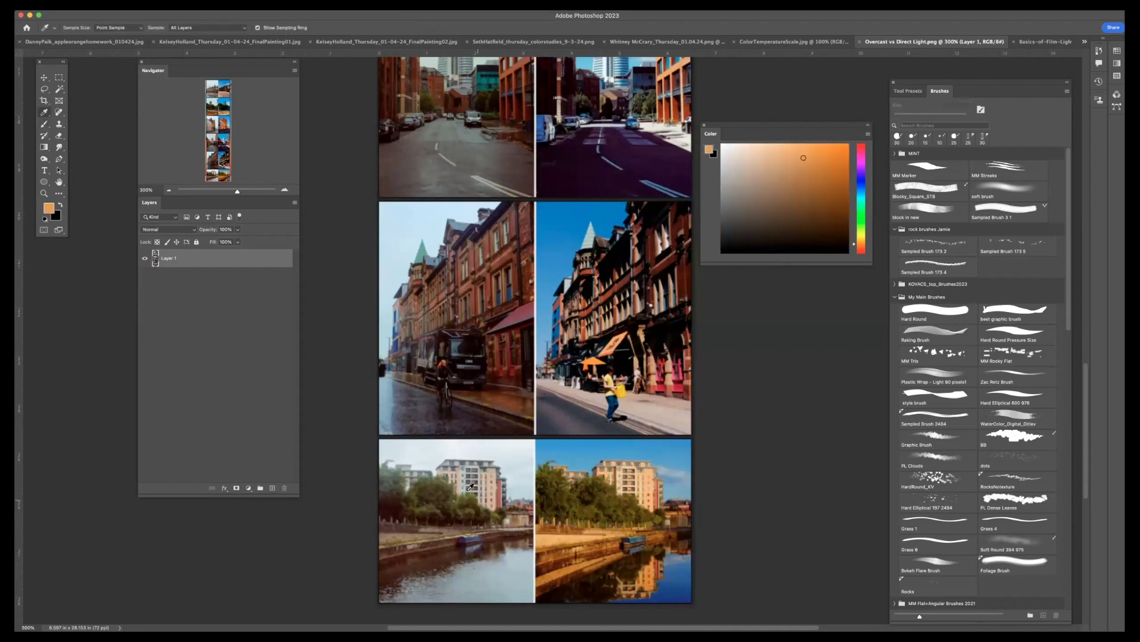
click(506, 455)
click(491, 481)
click(490, 474)
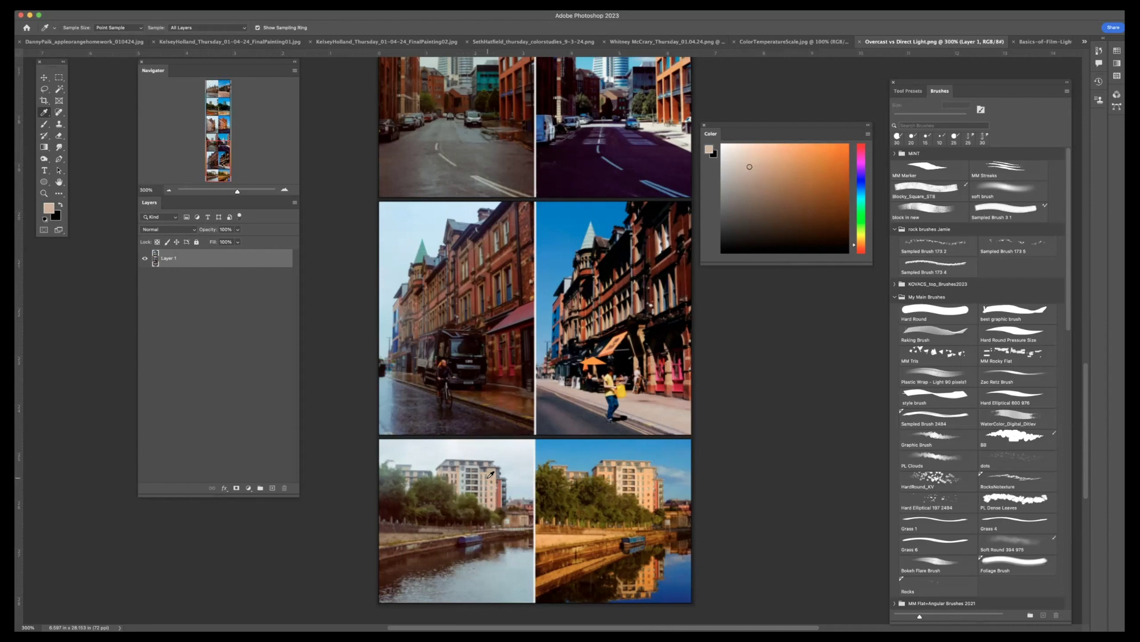
click(648, 473)
click(798, 144)
Bring the Dock Street photo pair into view and hide all panels
drag(507, 125, 486, 256)
scroll(486, 256, up, 5)
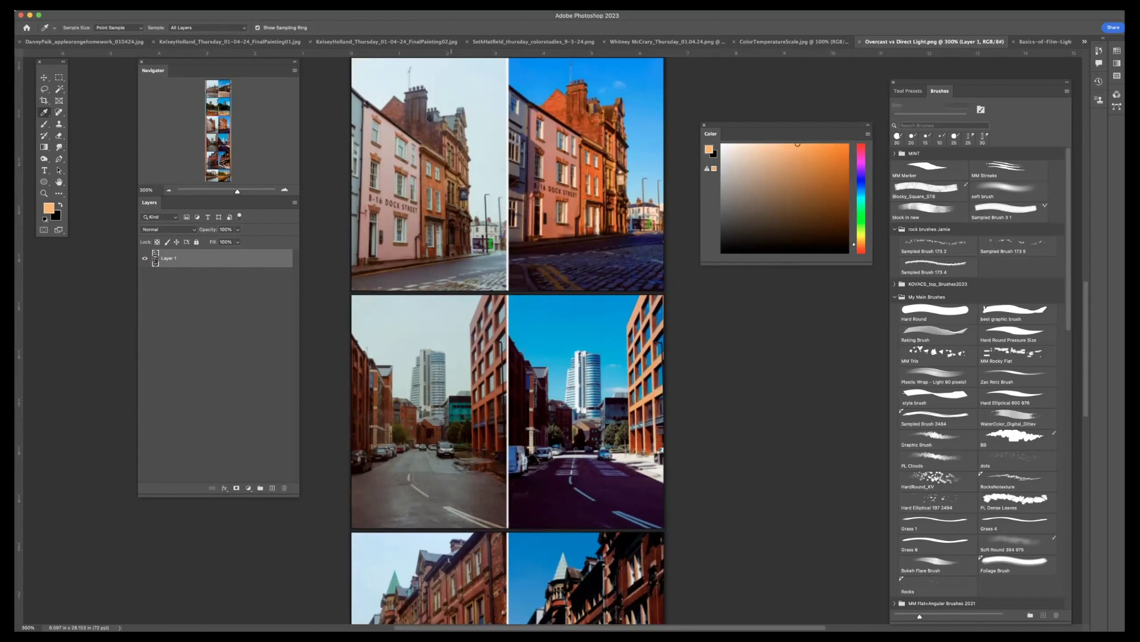
key(Tab)
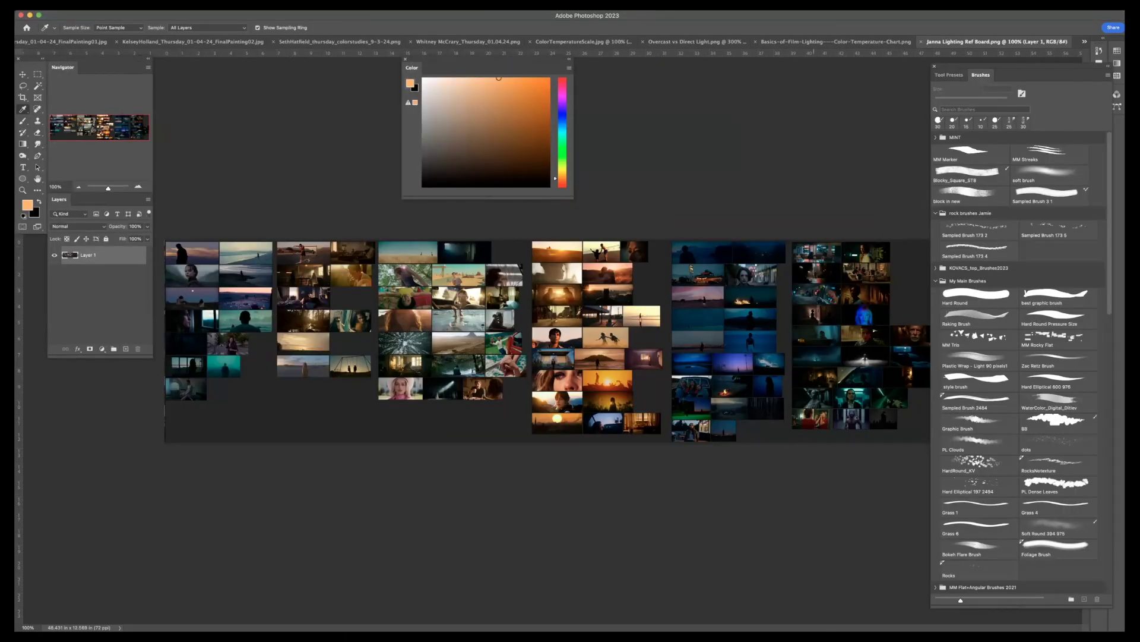
Step through the street photo and film lighting chart to the Lighting Ref Board, sampling near-black
click(695, 41)
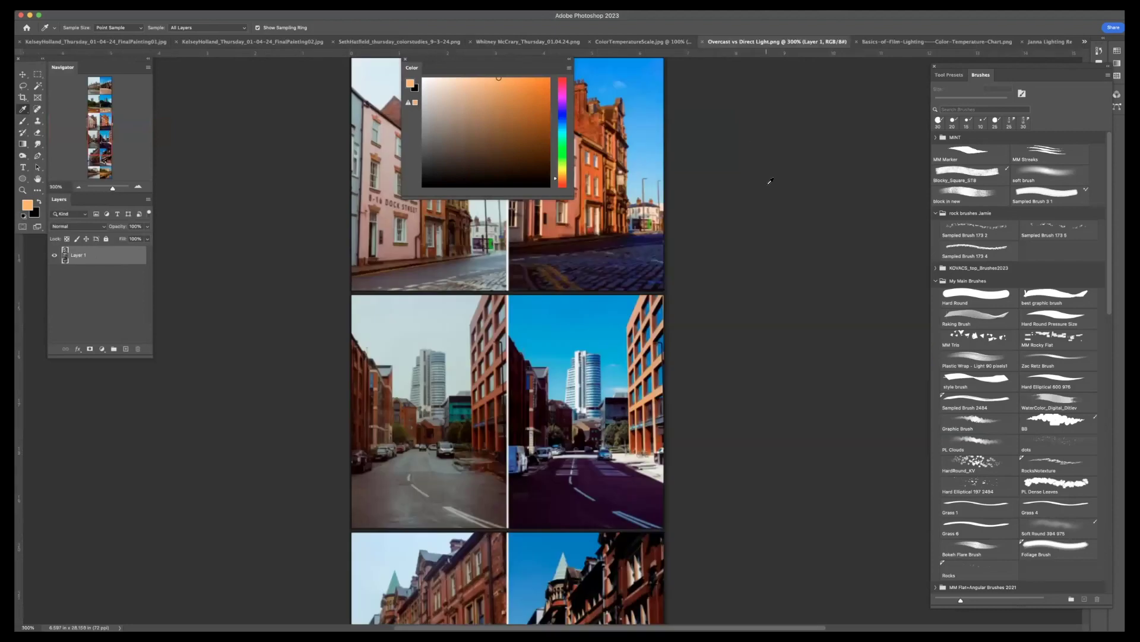
click(981, 43)
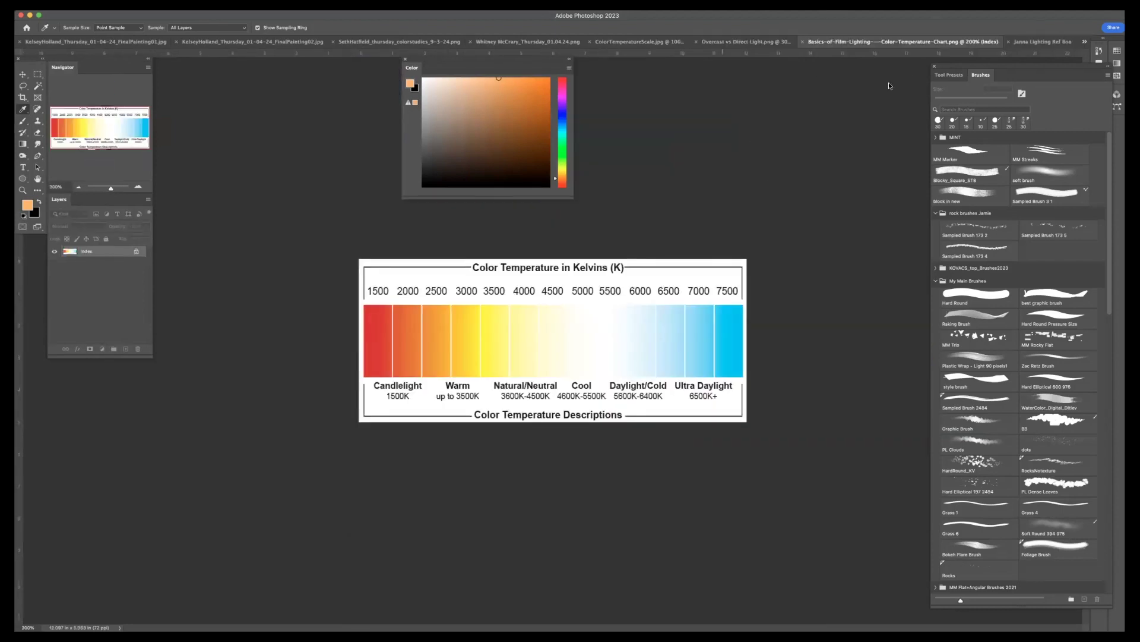
click(1043, 41)
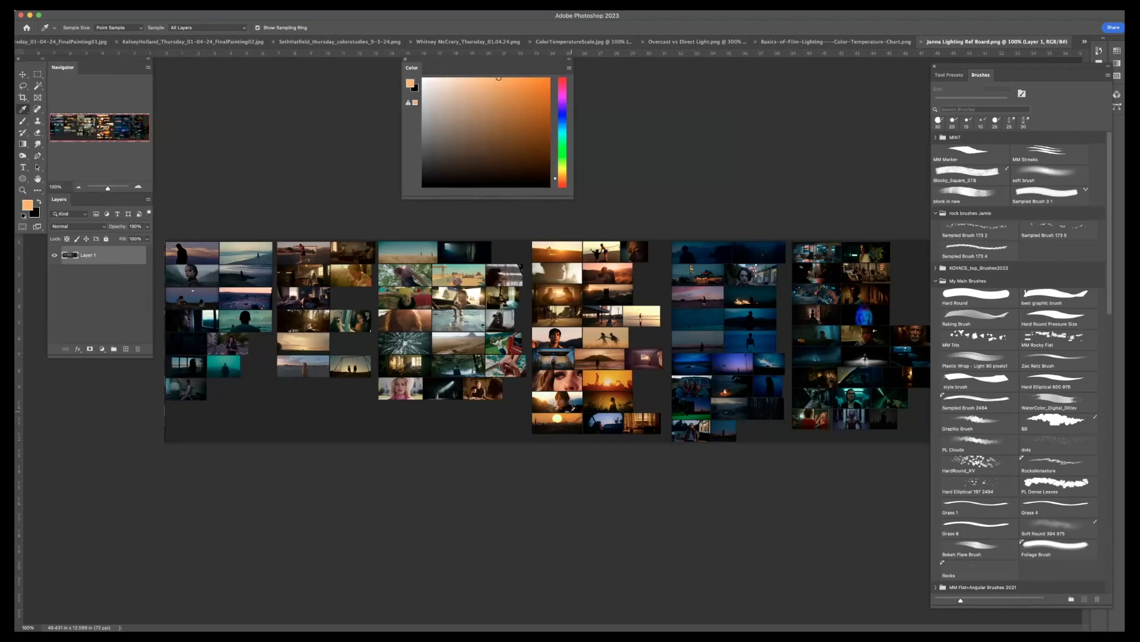
click(427, 379)
Zoom in on the lighting board and pan across the groups of film stills
key(super+plus)
scroll(390, 392, left, 10)
drag(390, 392, 446, 427)
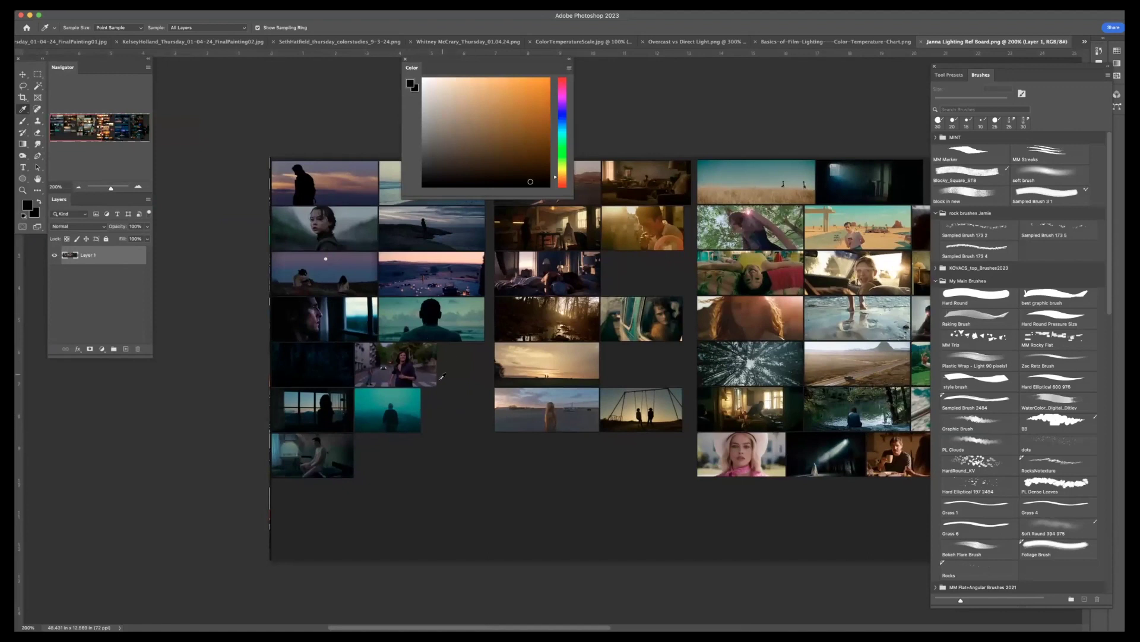
drag(466, 407, 516, 458)
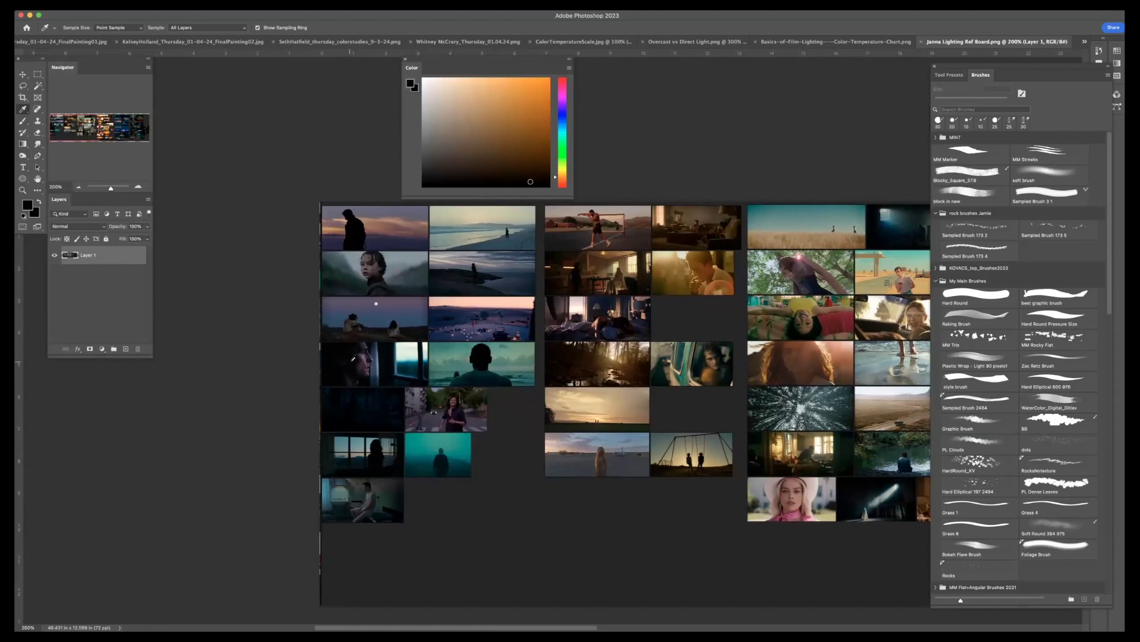
drag(421, 380, 323, 383)
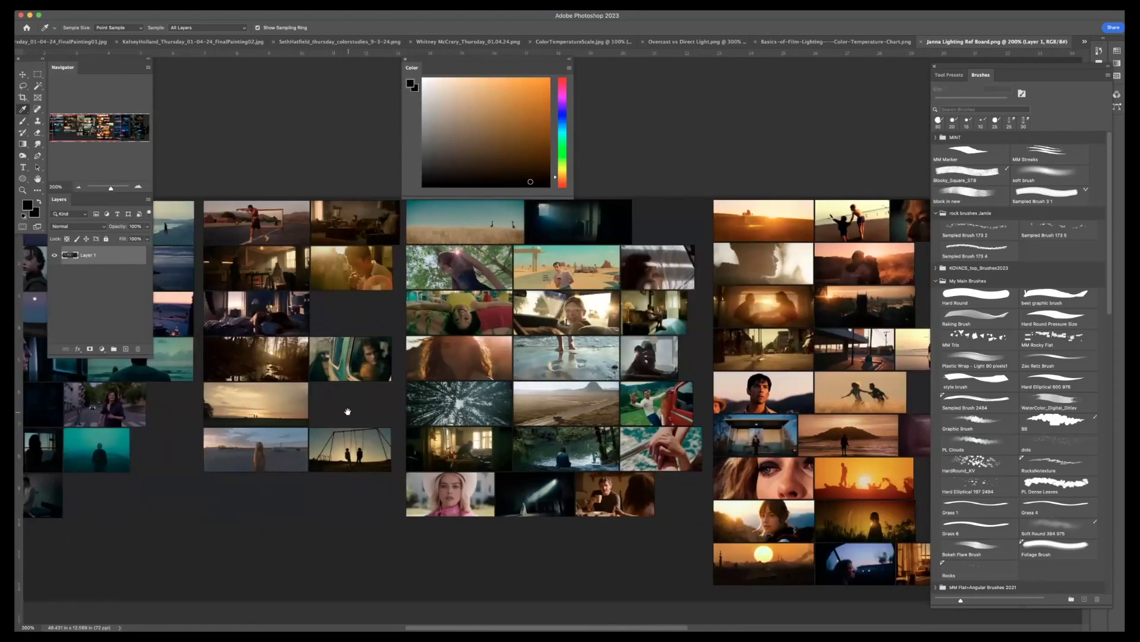
scroll(368, 392, right, 10)
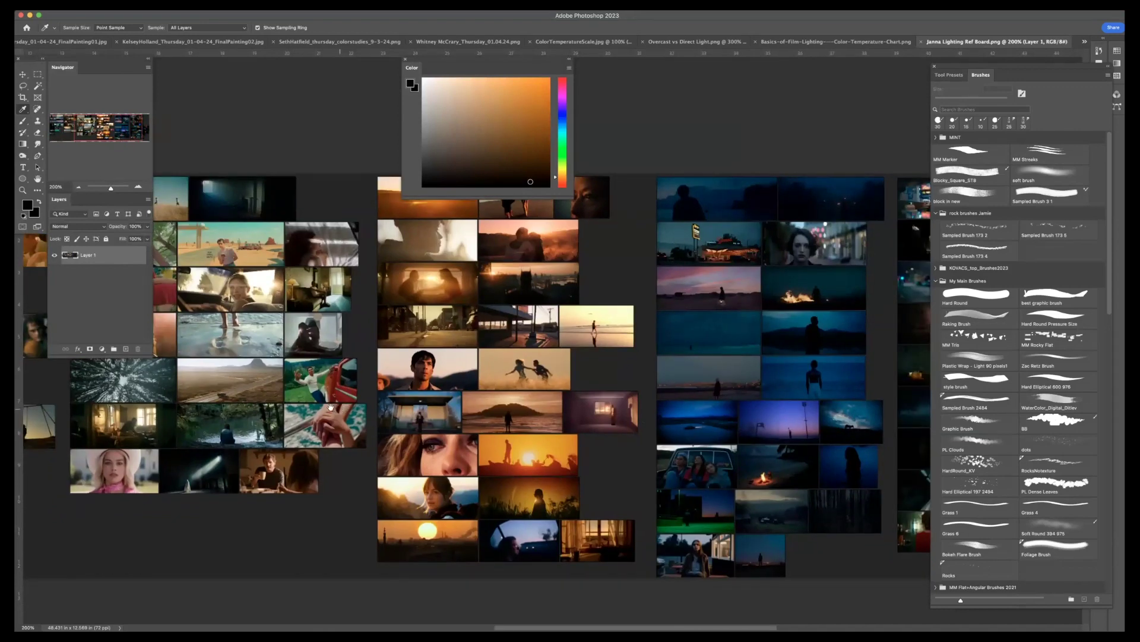
scroll(331, 407, right, 11)
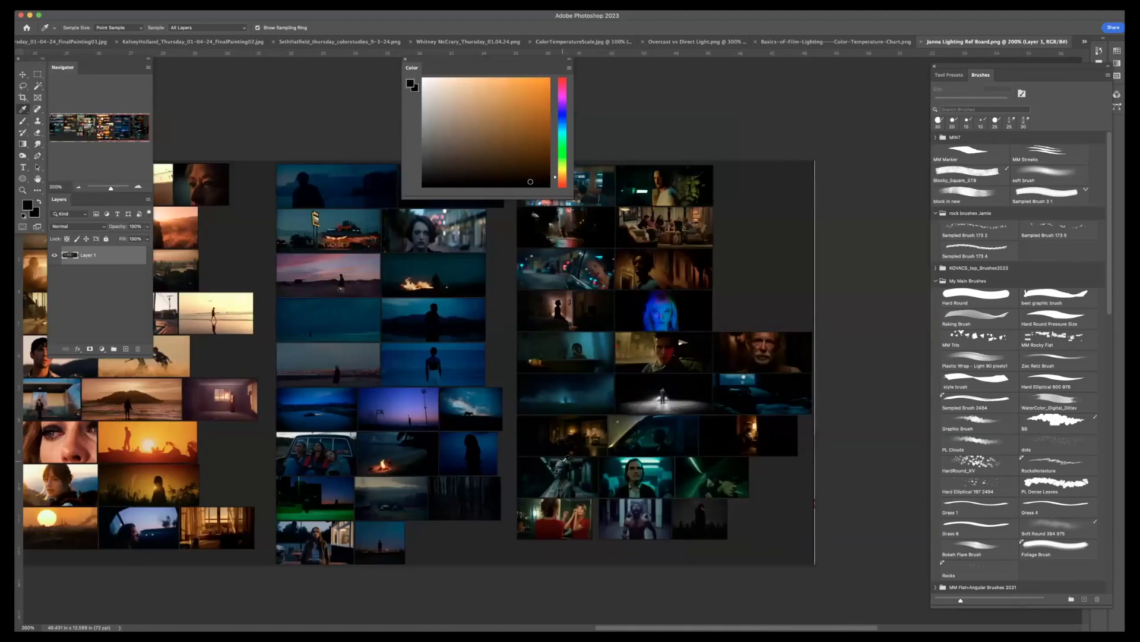
scroll(564, 458, up, 5)
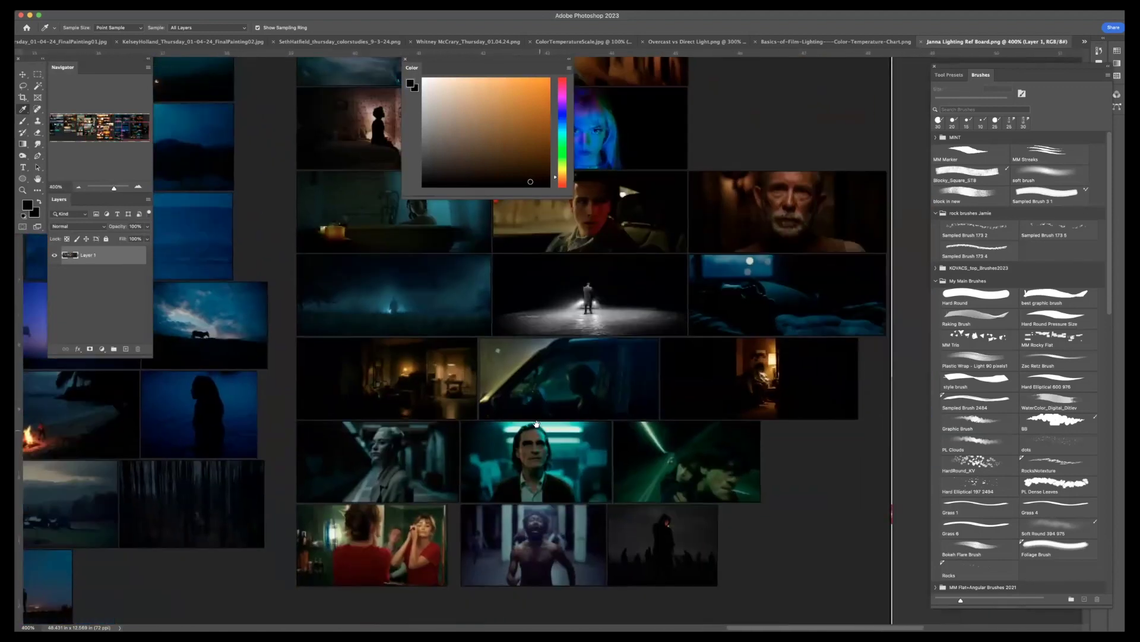
drag(537, 423, 572, 435)
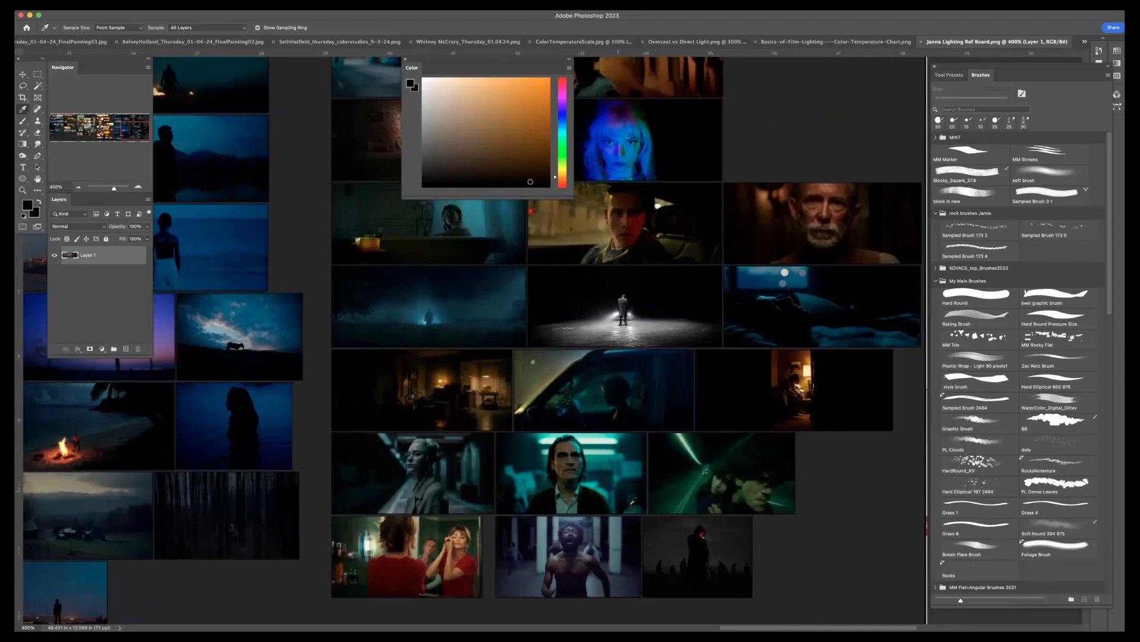
drag(625, 115, 668, 329)
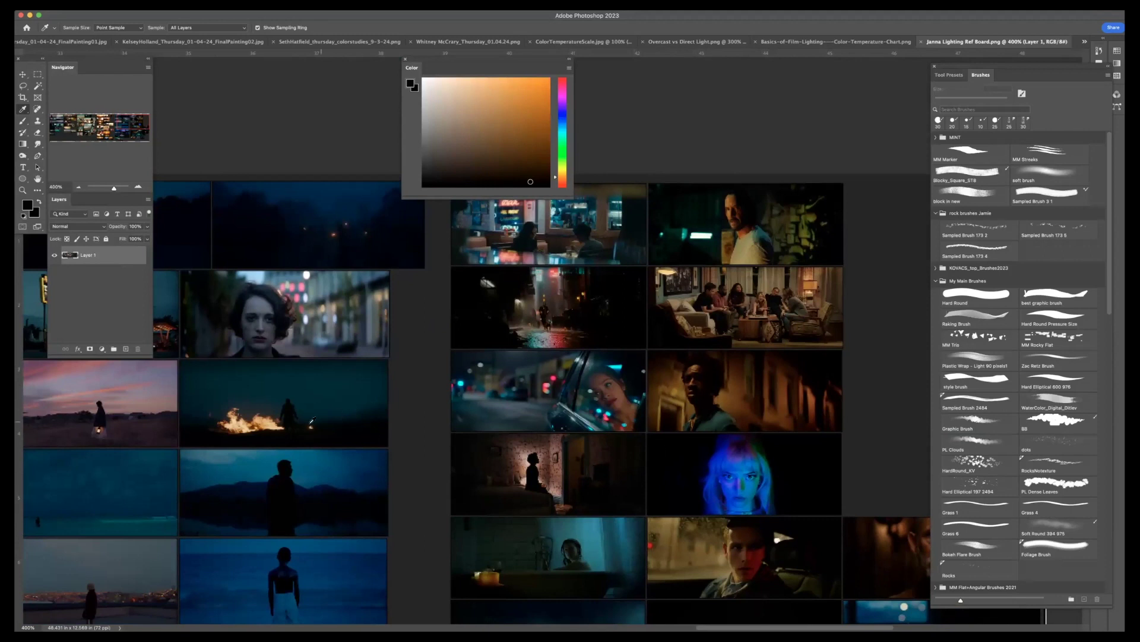
Zoom back out, sample a colour from a film still, and zoom out further
key(super+minus)
key(super+minus)
drag(426, 424, 568, 336)
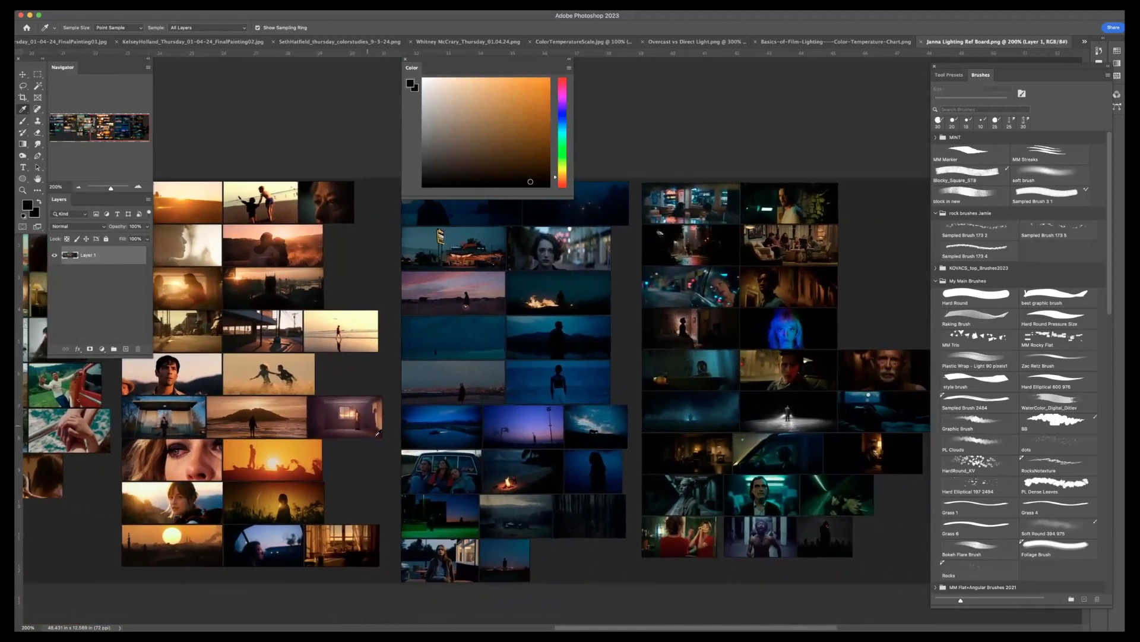
scroll(443, 462, right, 2)
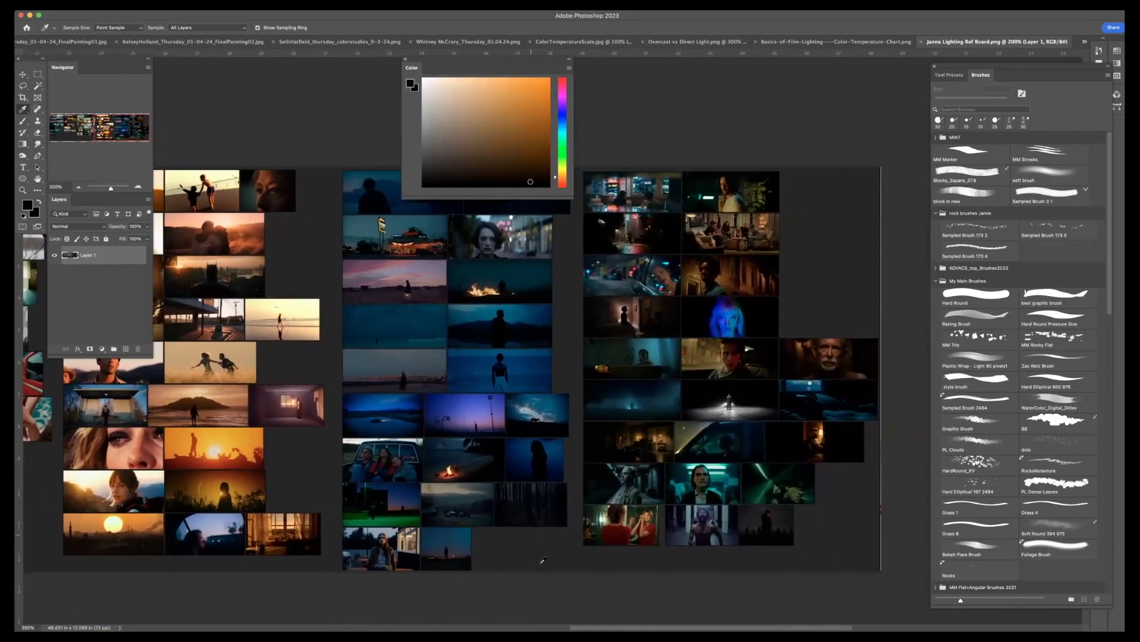
click(471, 418)
key(ctrl+minus)
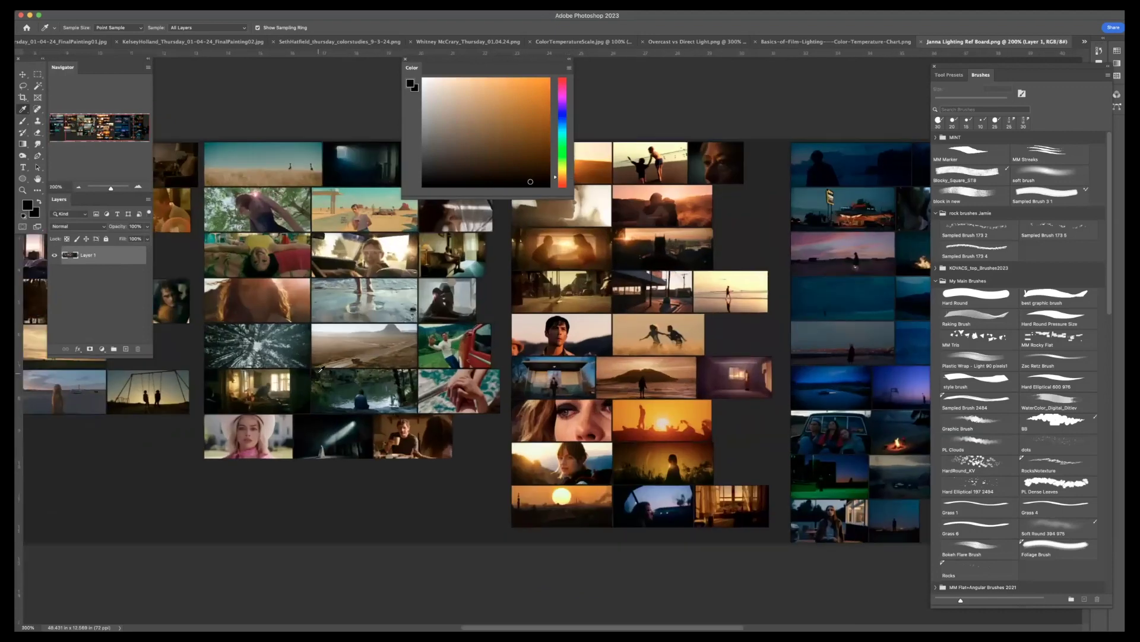
Zoom in, pan to the left-hand film stills, and sample a dark muted magenta from the board
key(ctrl+plus)
drag(331, 352, 562, 380)
drag(356, 360, 424, 390)
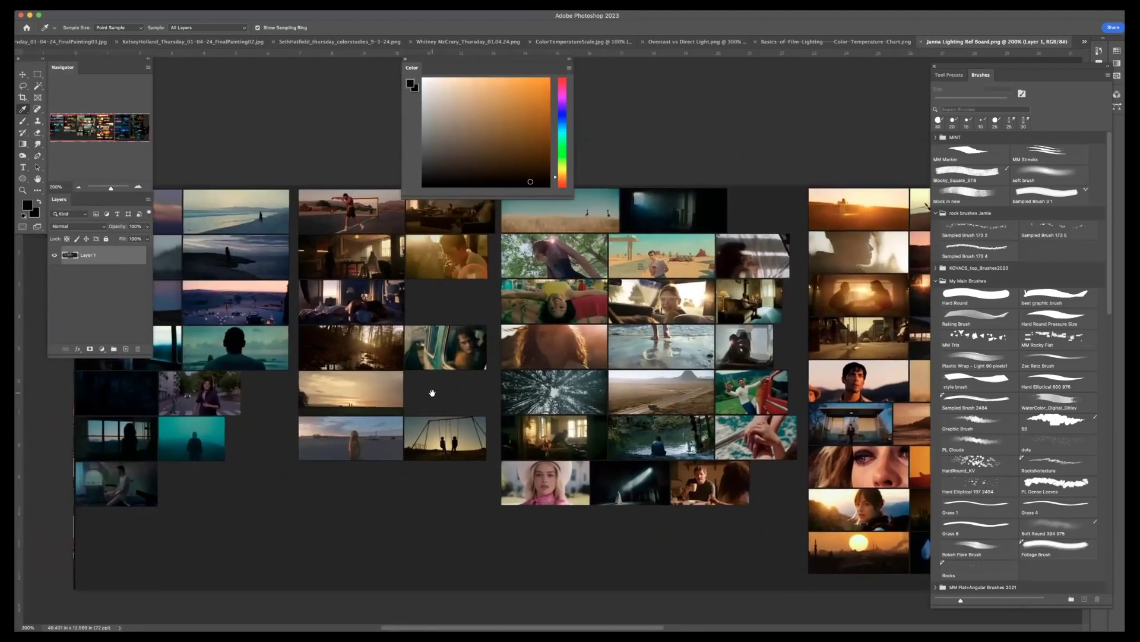
scroll(328, 382, left, 5)
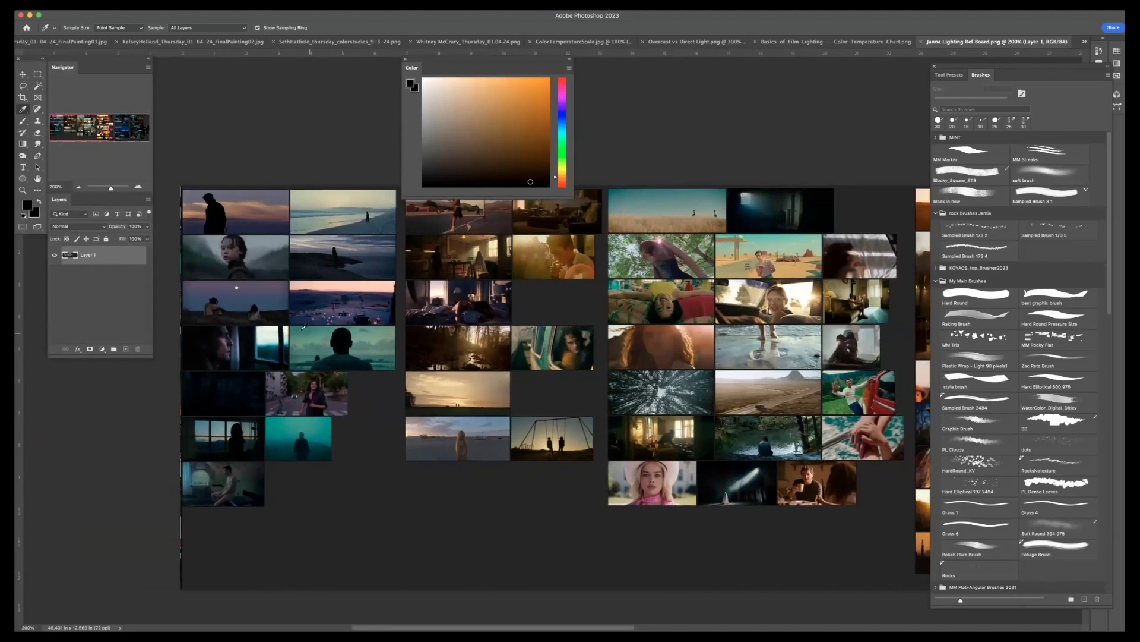
scroll(464, 361, right, 20)
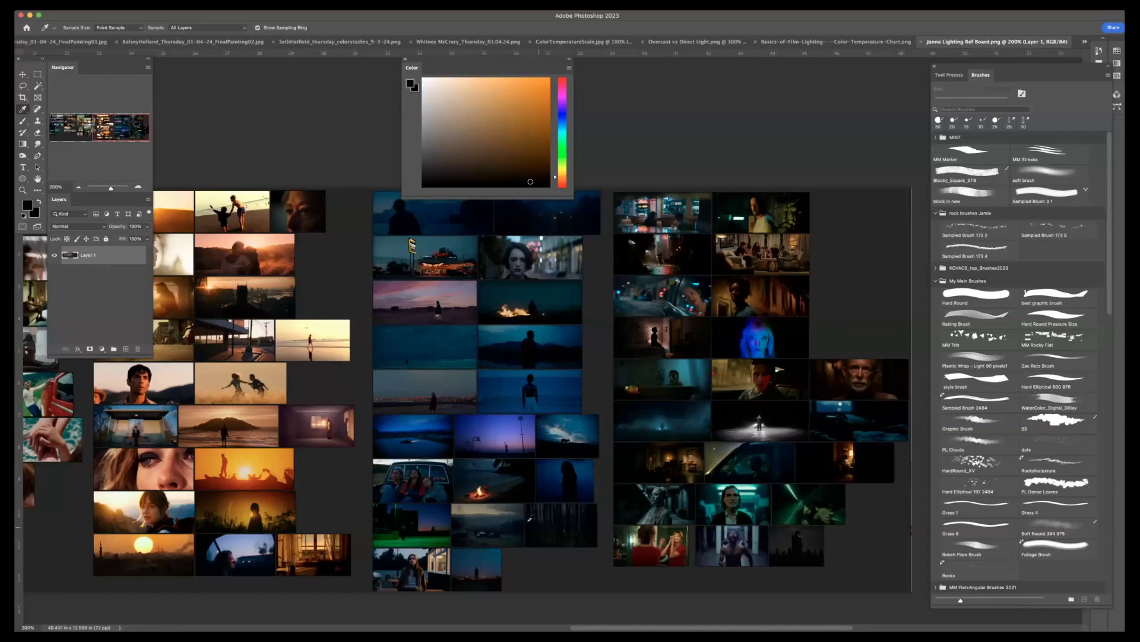
scroll(523, 434, down, 5)
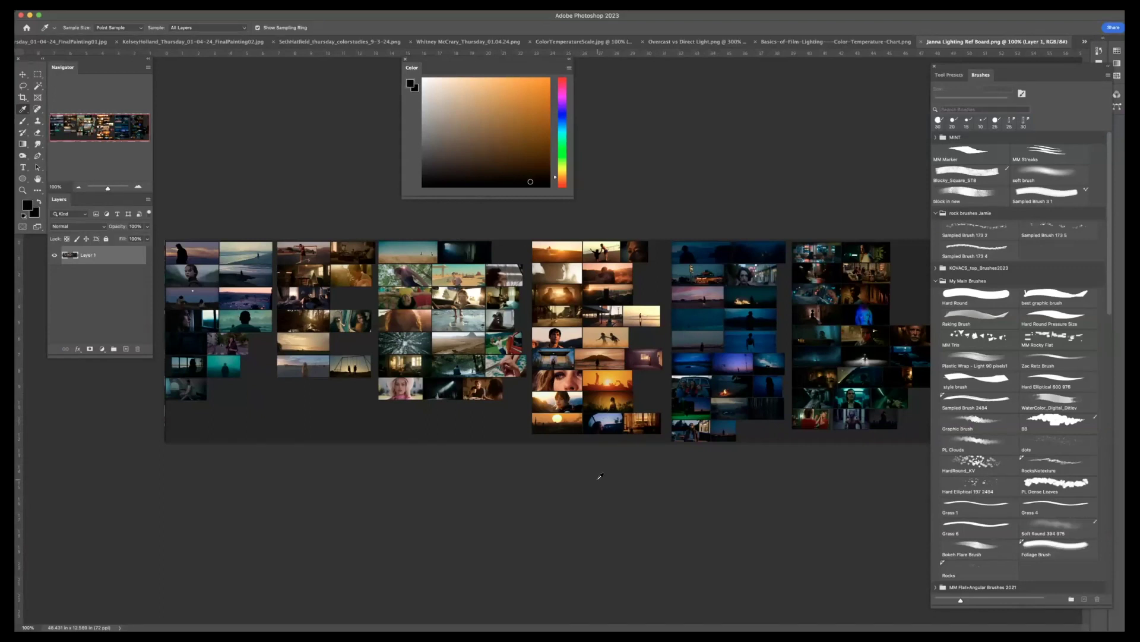
click(600, 476)
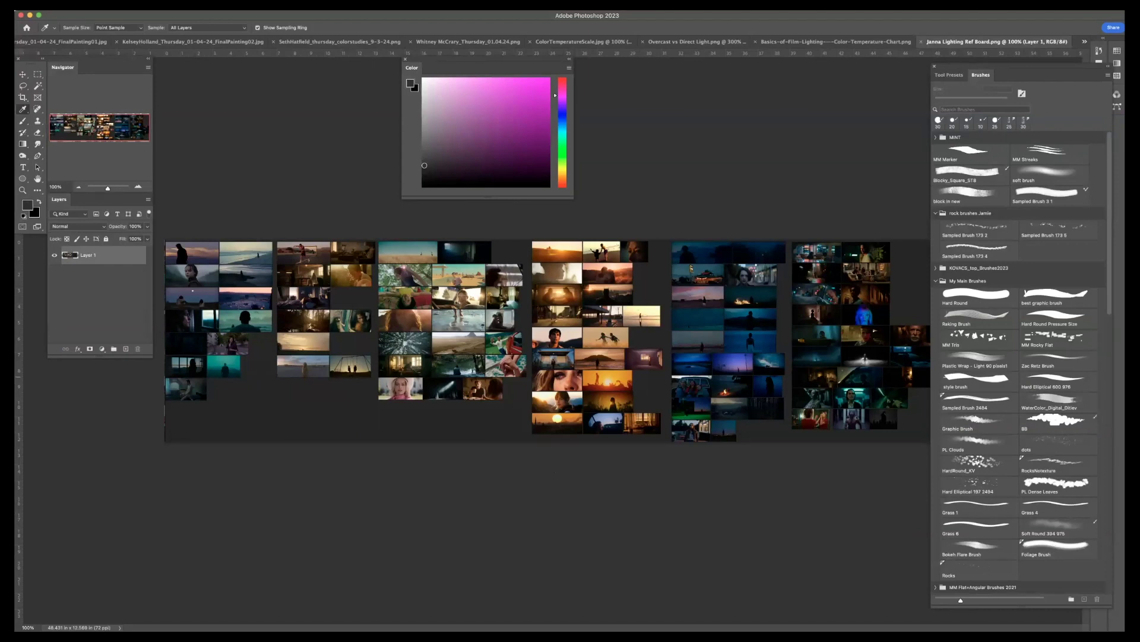
Hide the panels to view only the lighting board, then restore them on the color-scheme chart
key(Tab)
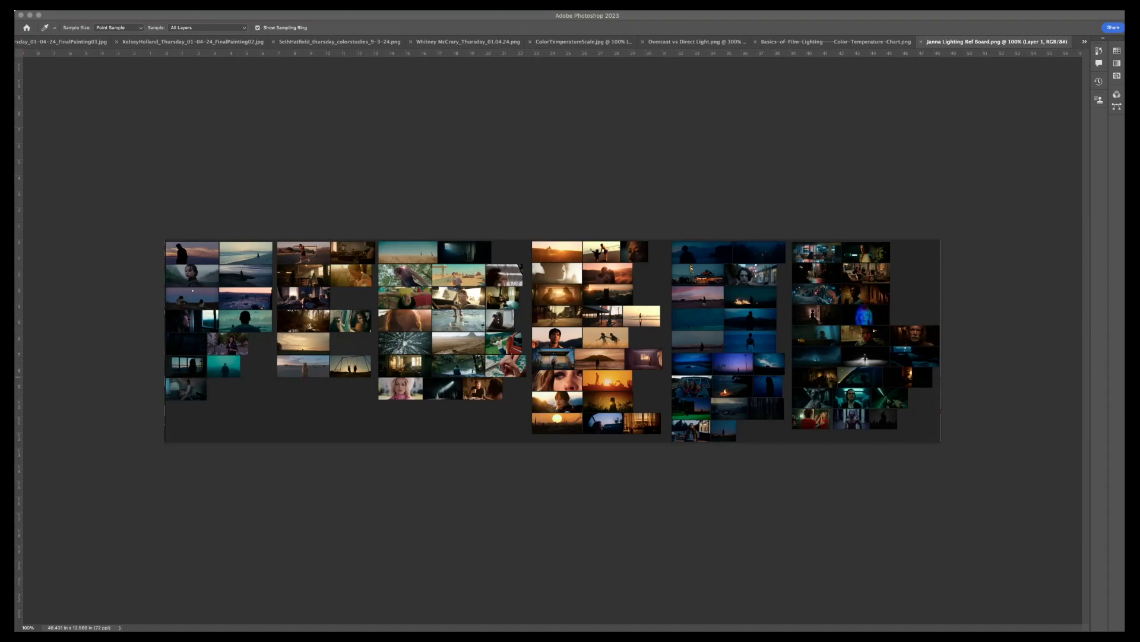
key(Tab)
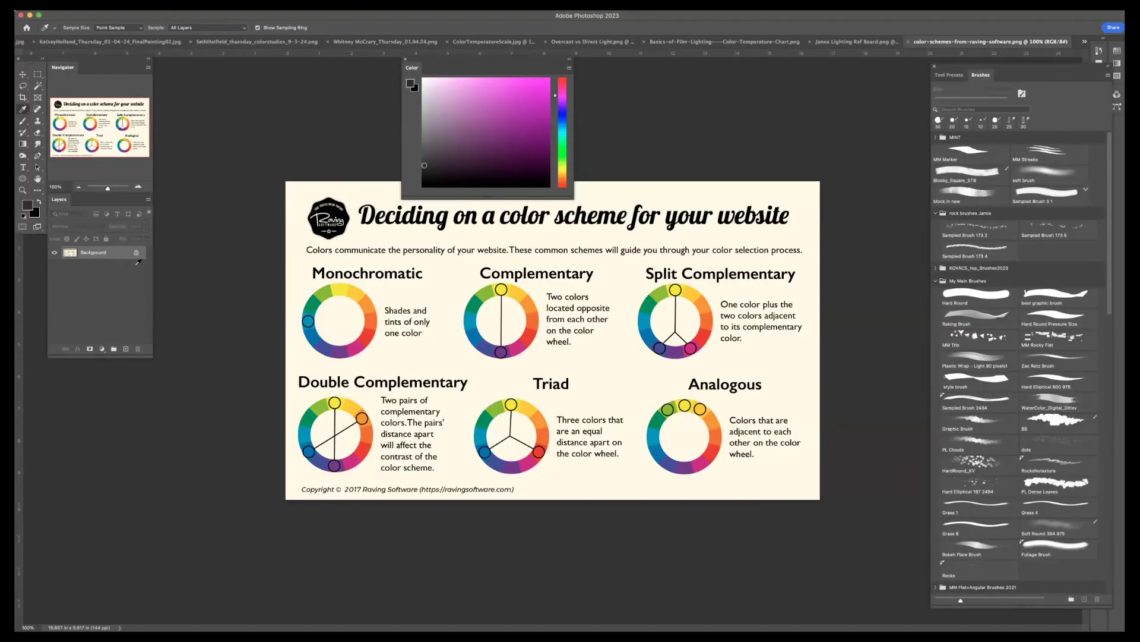
Move the Color panel off the color-scheme chart, then hide and restore the panels
drag(467, 67, 265, 57)
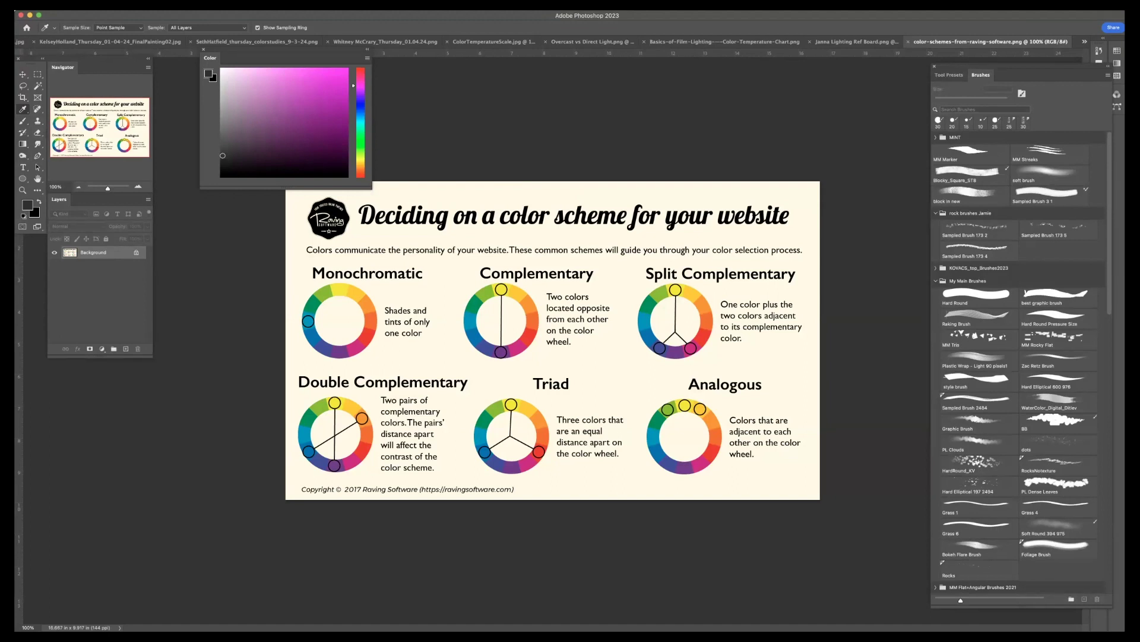
key(super+Tab)
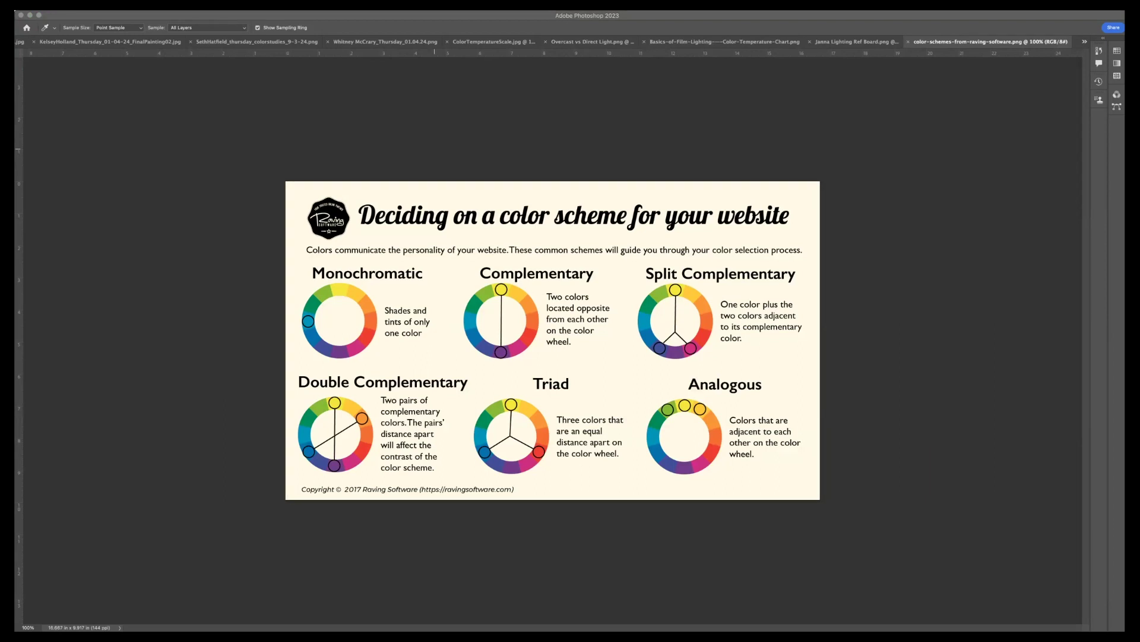
key(Tab)
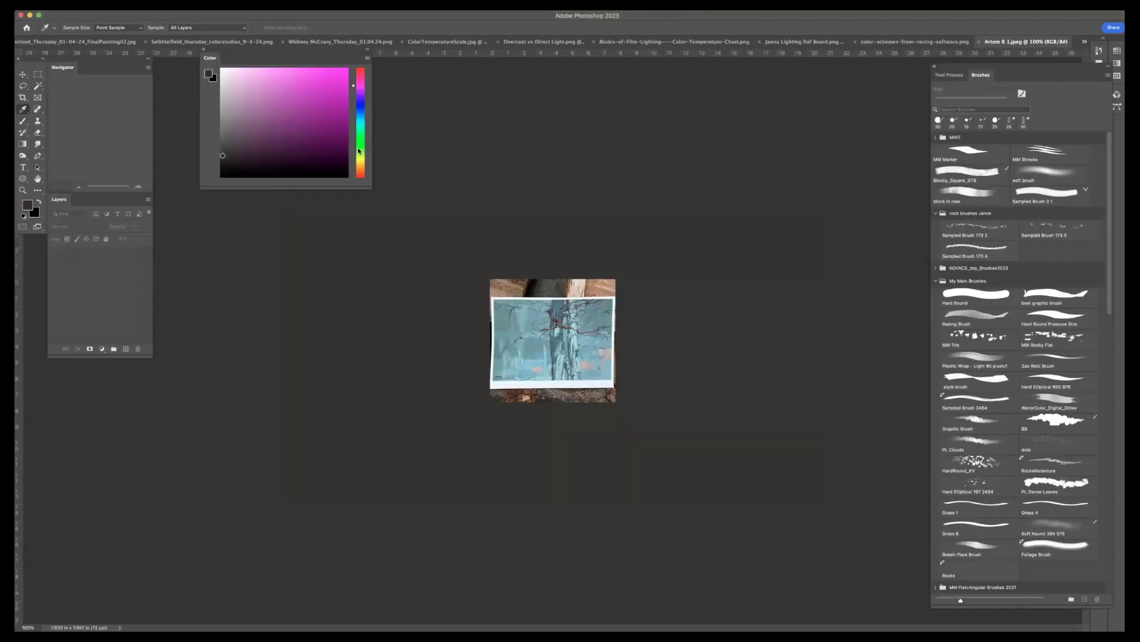
Zoom in on the teal-and-coral tree painting, close it, and zoom into the green forest painting
key(super+equal)
key(super+equal)
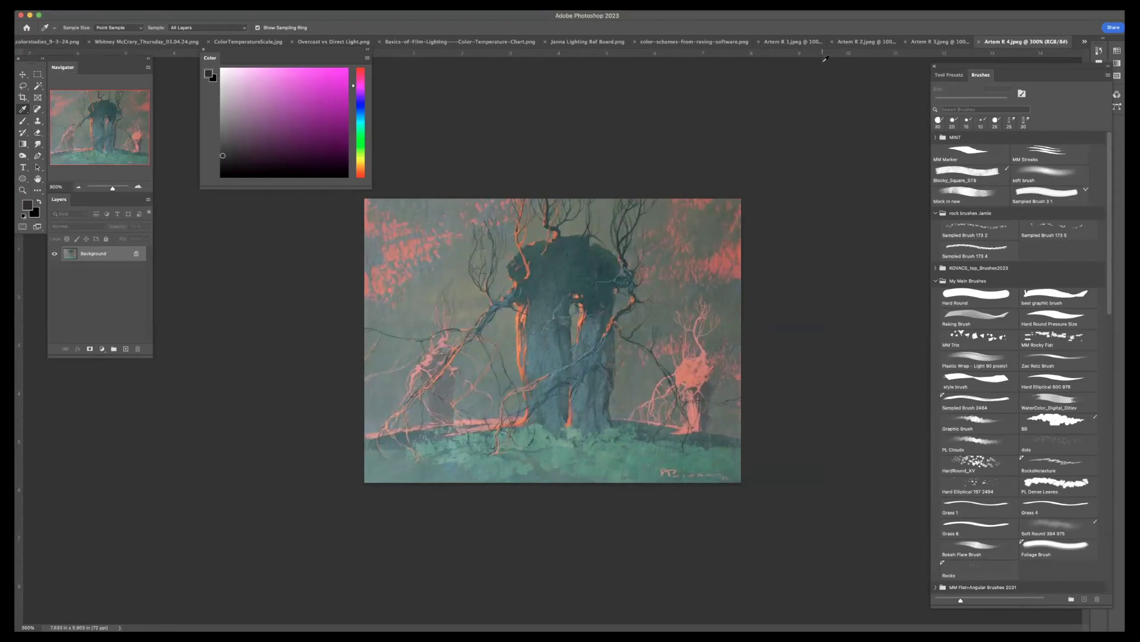
click(979, 42)
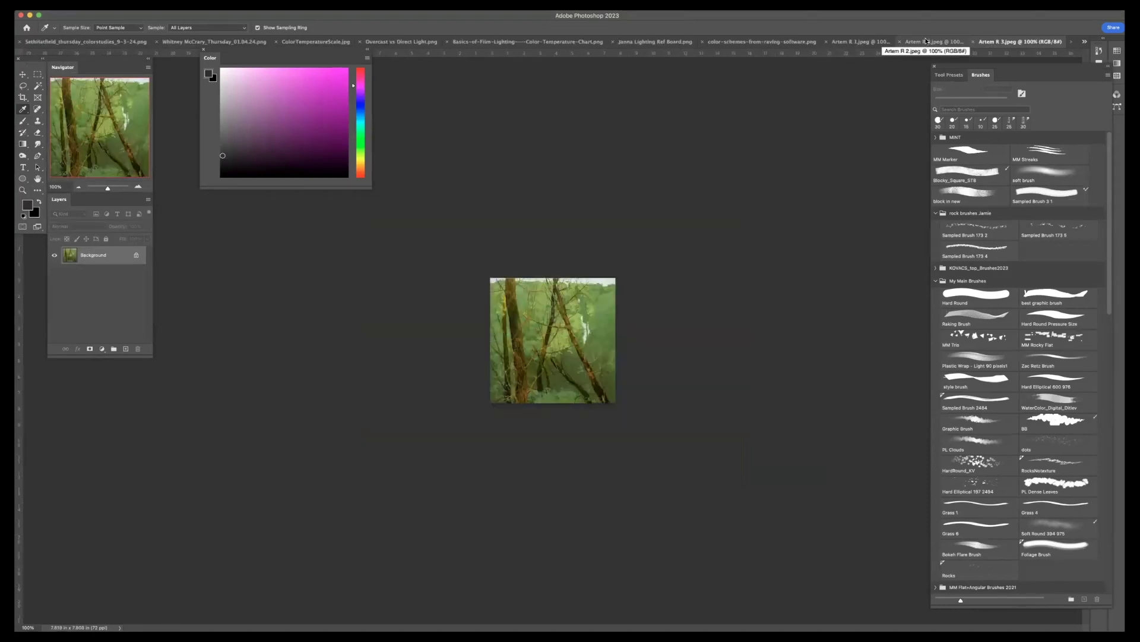
key(super+equal)
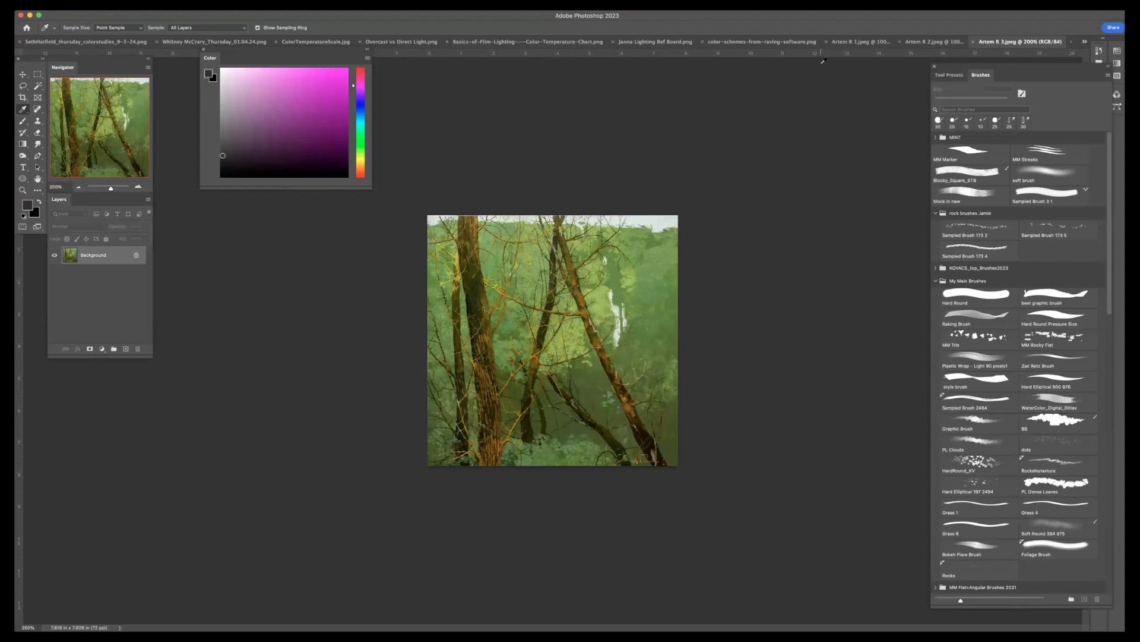
In Artem R 2.jpeg zoomed to 200%, eyedrop a muted yellow-green from the grass near the pale tree
click(928, 43)
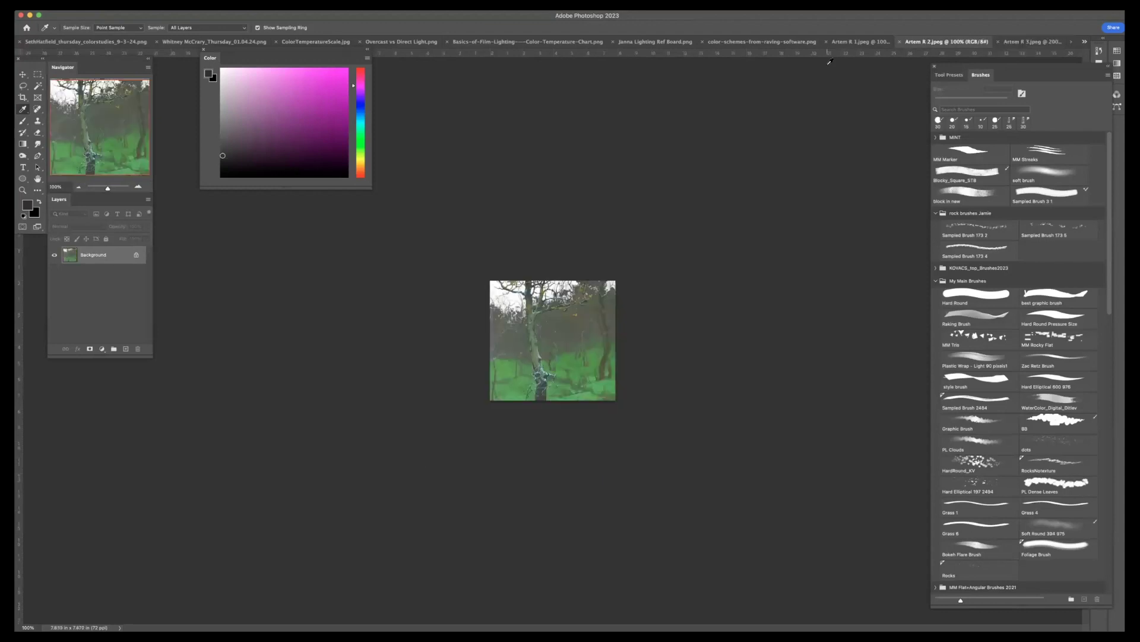
key(super+plus)
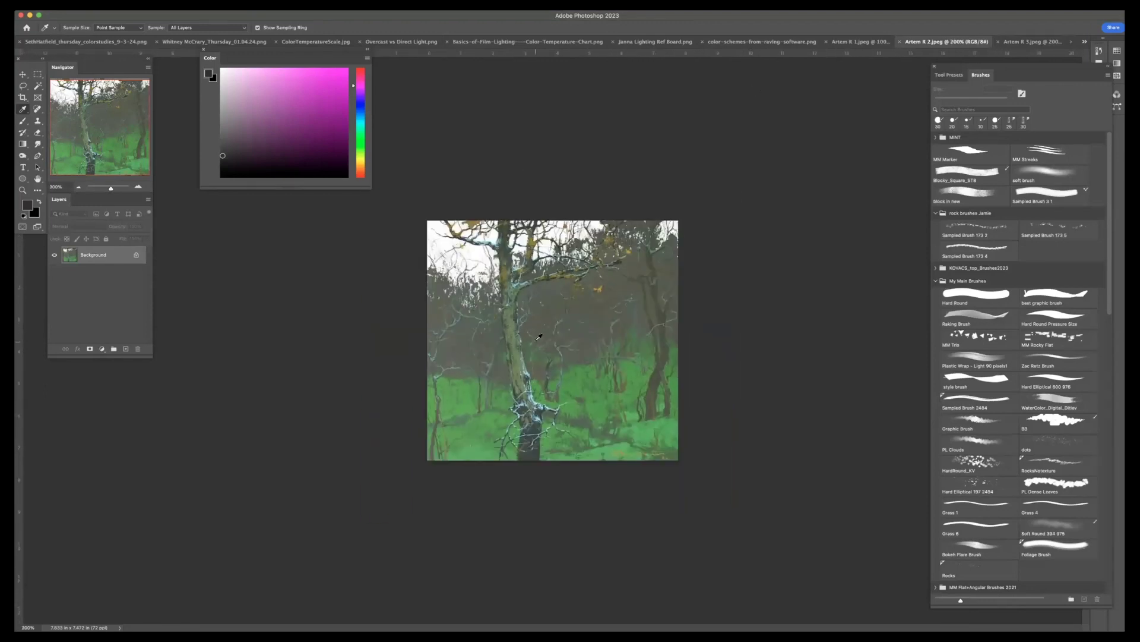
click(558, 314)
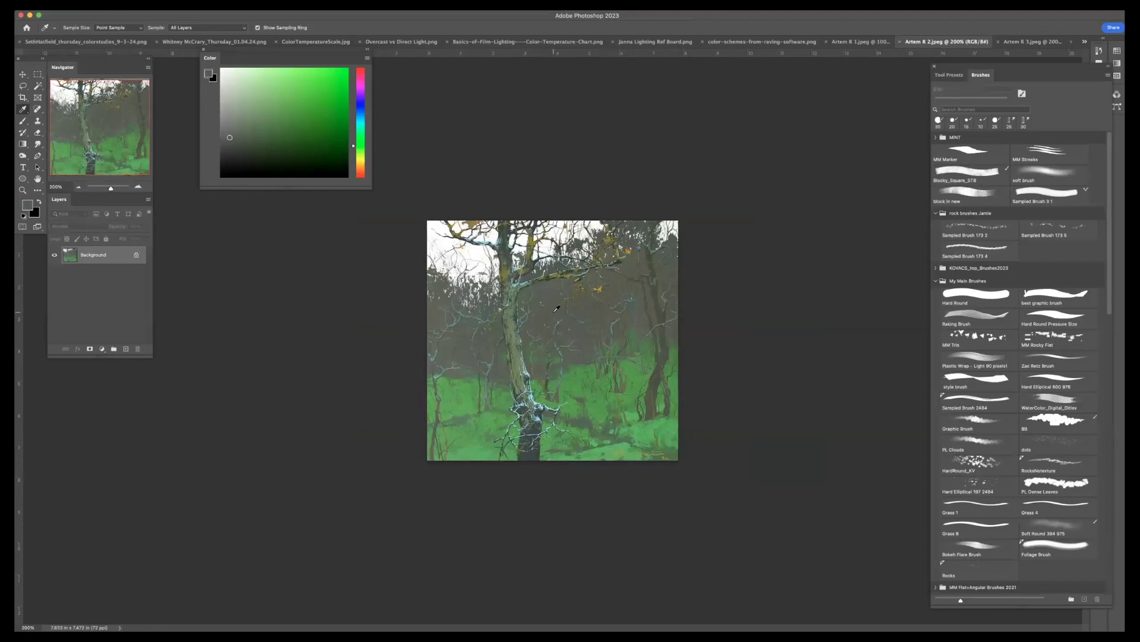
click(560, 308)
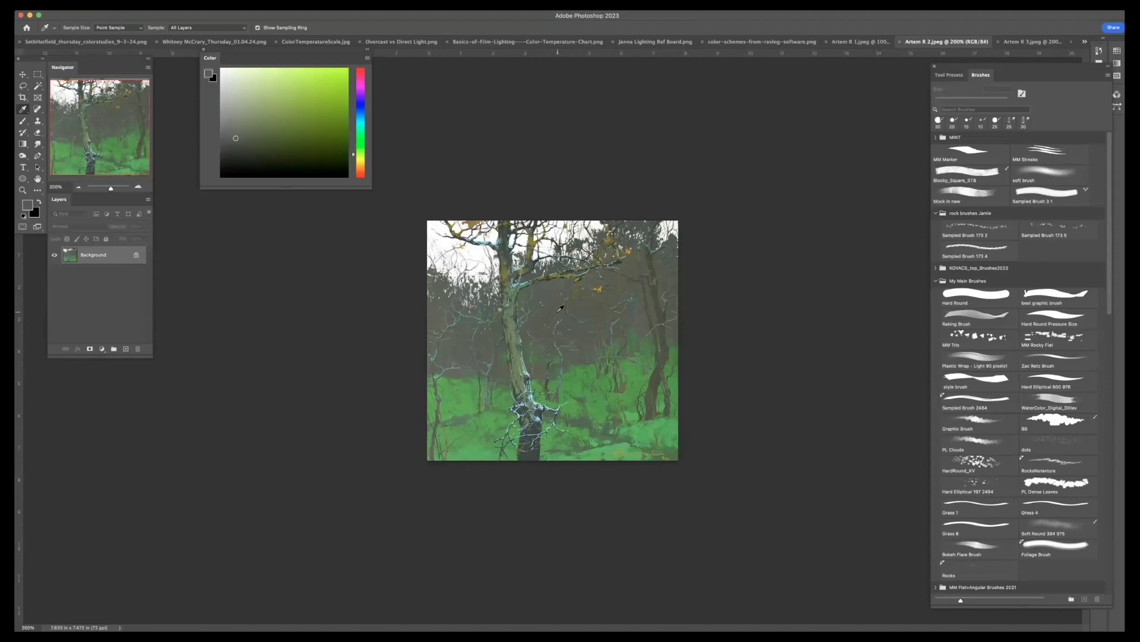
click(235, 138)
click(545, 368)
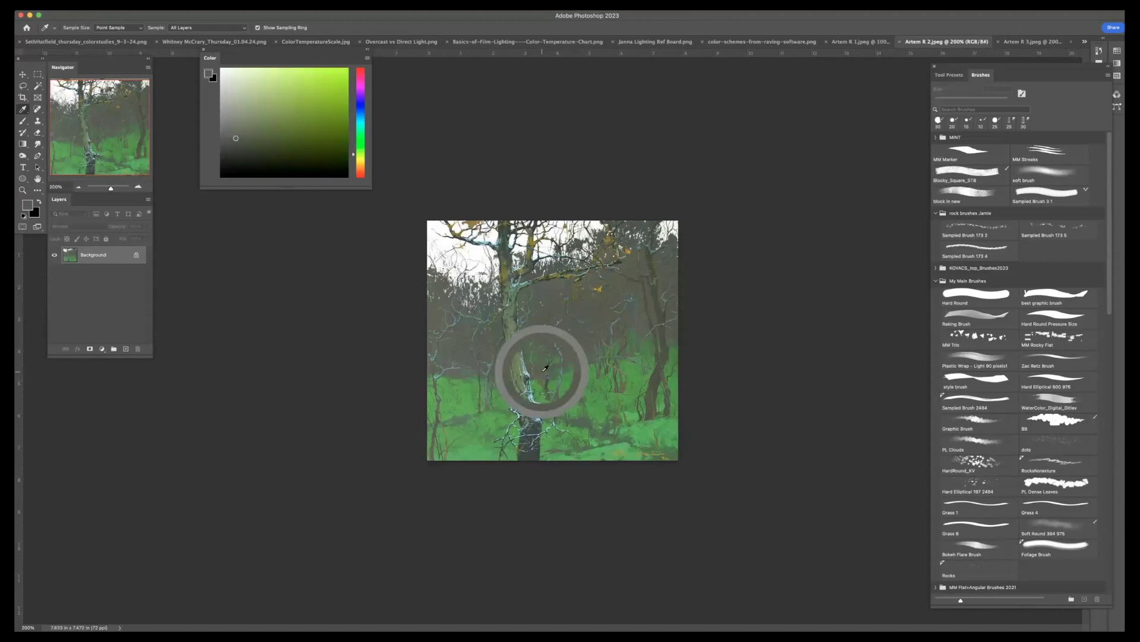